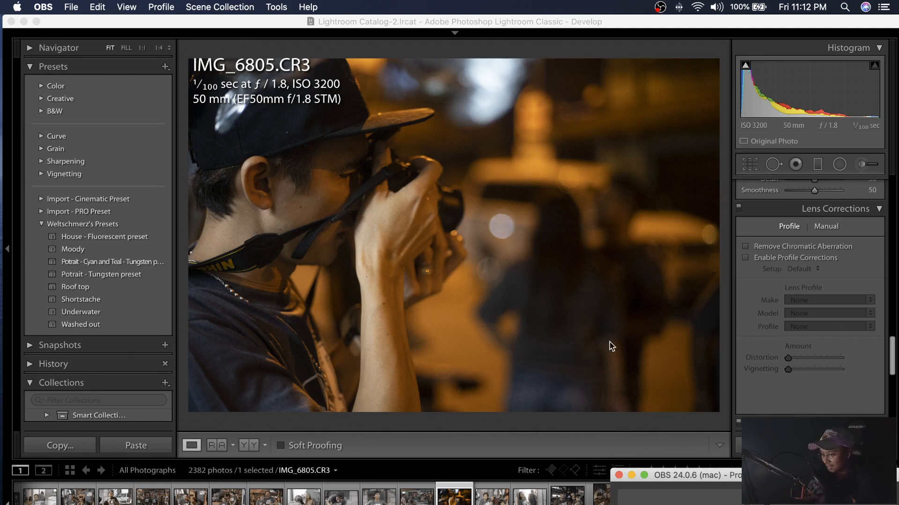
# - Enable lens profile corrections for IMG_6805.CR3, switching them off and on once to compare the effect
pyautogui.click(646, 445)
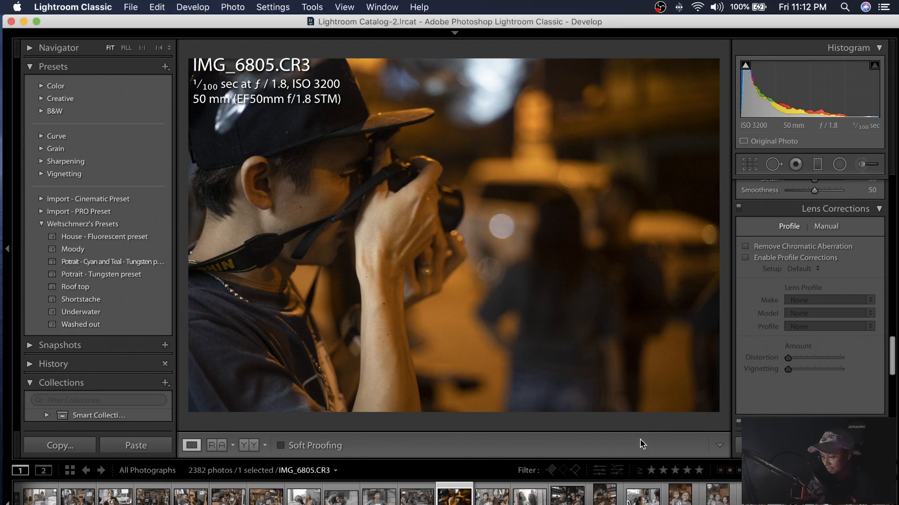
pyautogui.scroll(10, 889, 356)
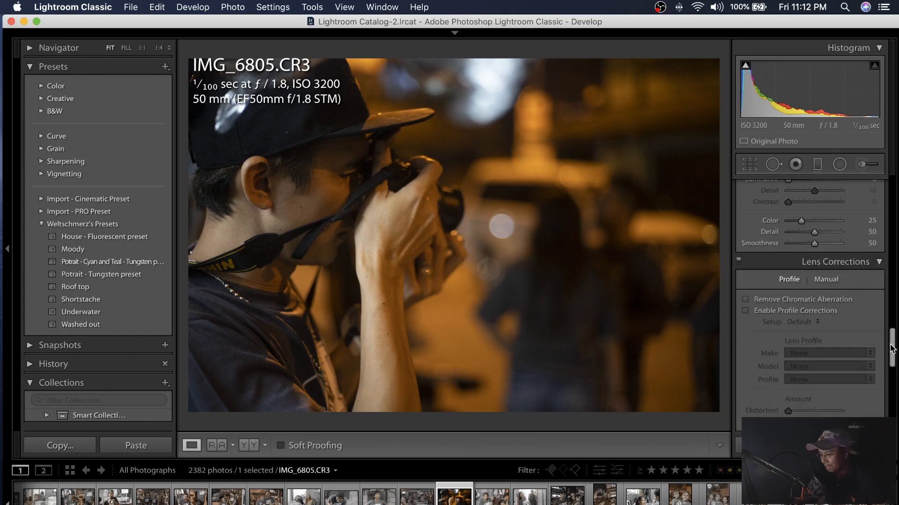
pyautogui.scroll(3, 809, 281)
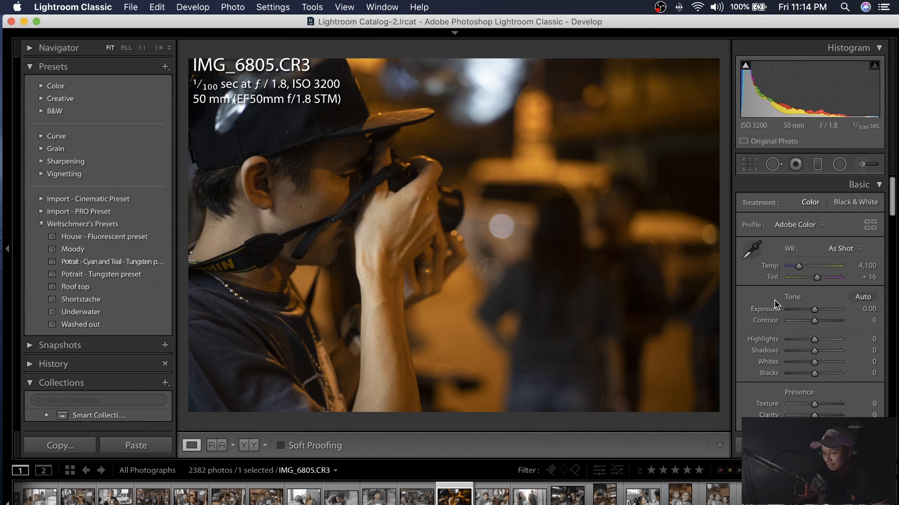
pyautogui.moveTo(891, 199); pyautogui.dragTo(883, 346)
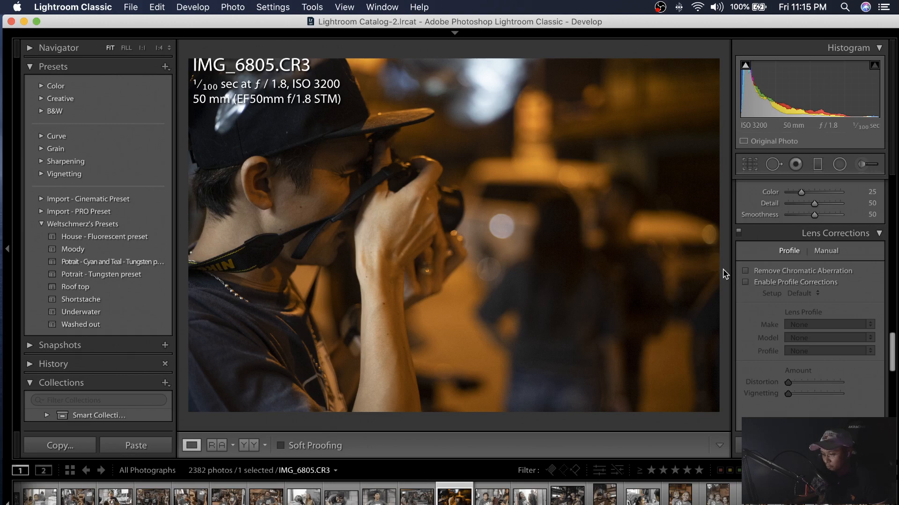
pyautogui.click(745, 284)
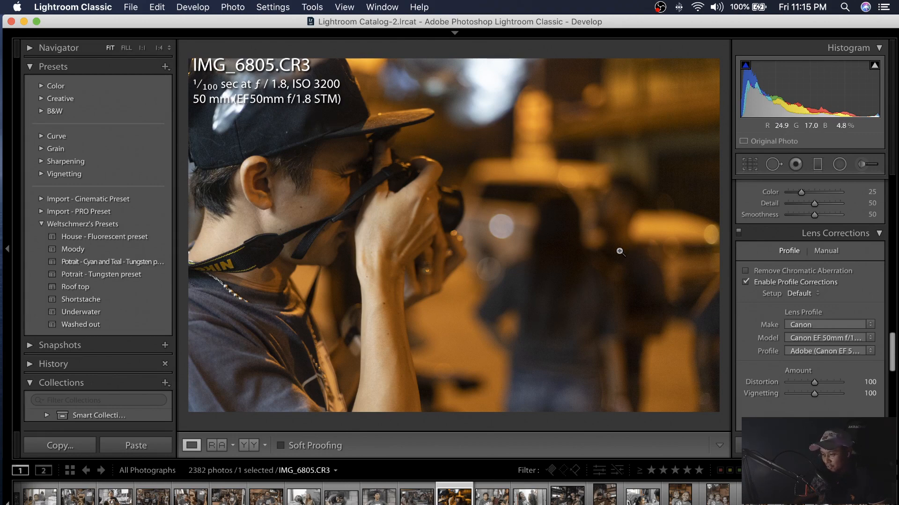
pyautogui.click(745, 282)
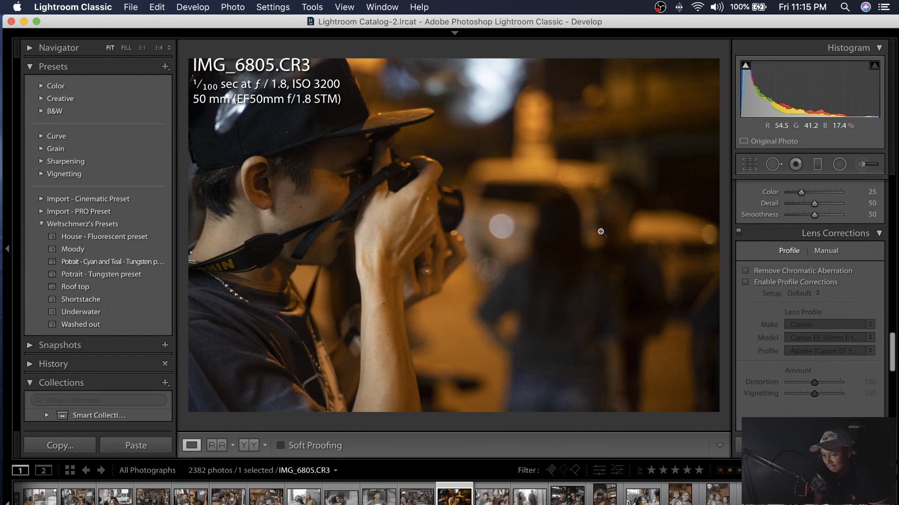
pyautogui.click(746, 283)
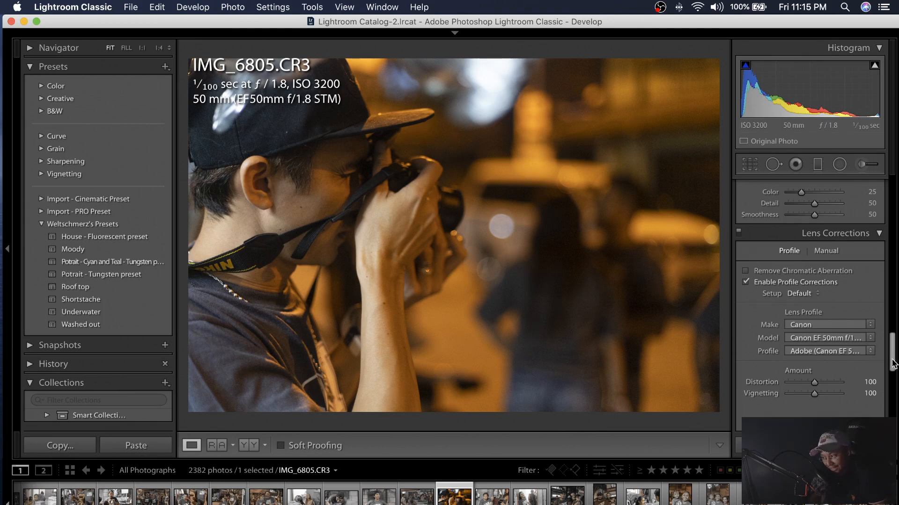
# - Cool the white balance to a temperature of 2,950 and reset the tint to 0
pyautogui.moveTo(891, 364); pyautogui.dragTo(891, 195)
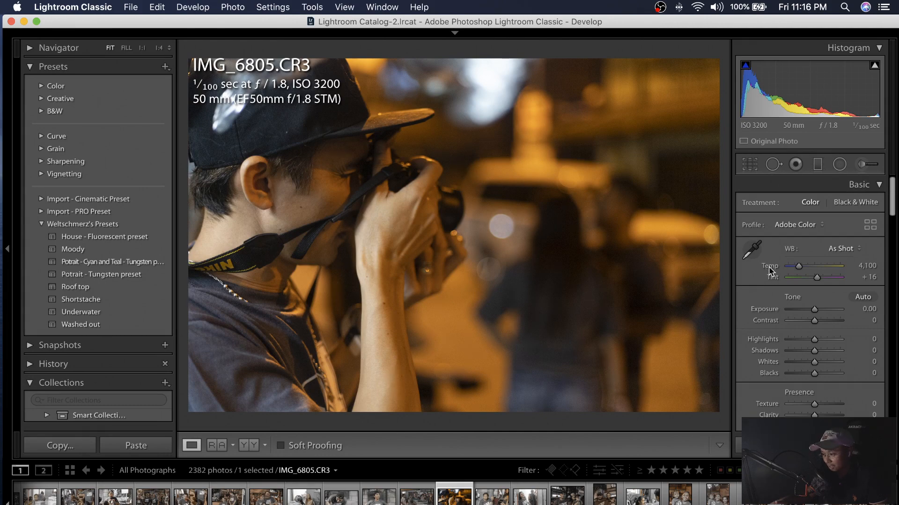
pyautogui.moveTo(770, 270); pyautogui.dragTo(762, 269)
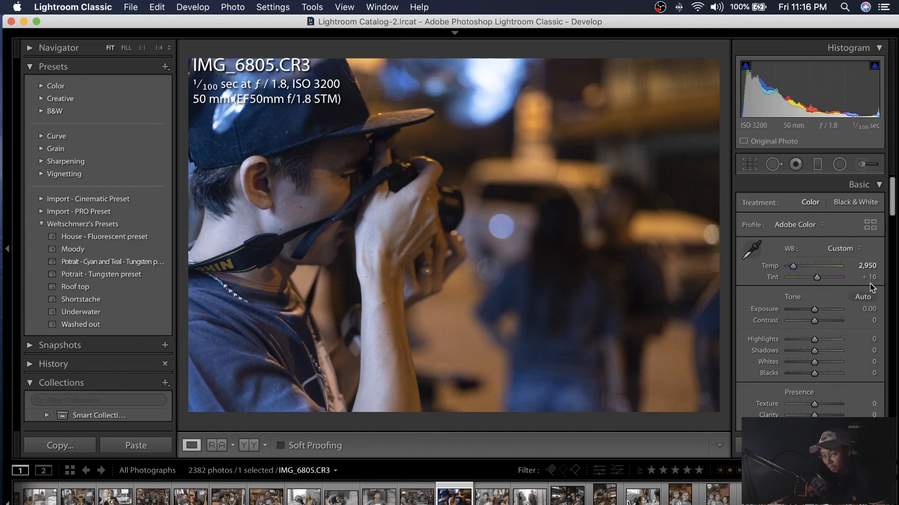
pyautogui.doubleClick(772, 281)
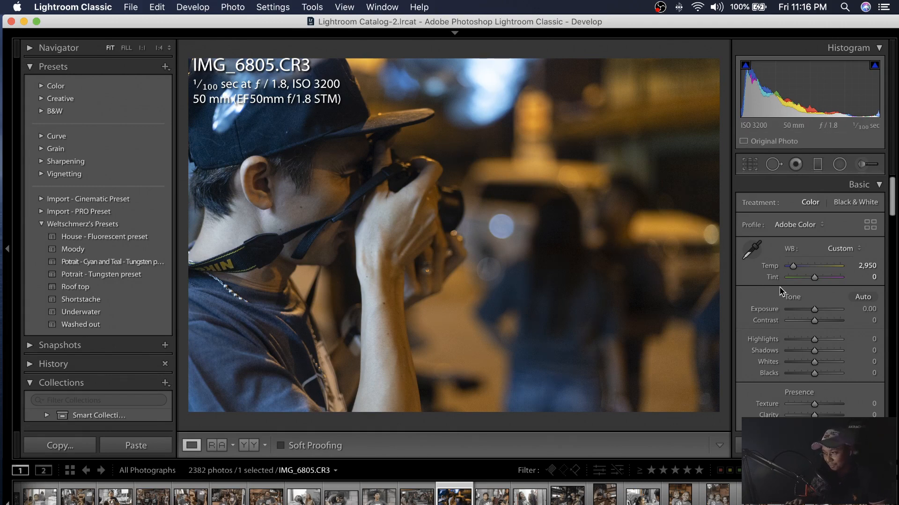
# - Apply the automatic values for exposure (+0.99) and contrast (+5)
pyautogui.scroll(-2, 780, 291)
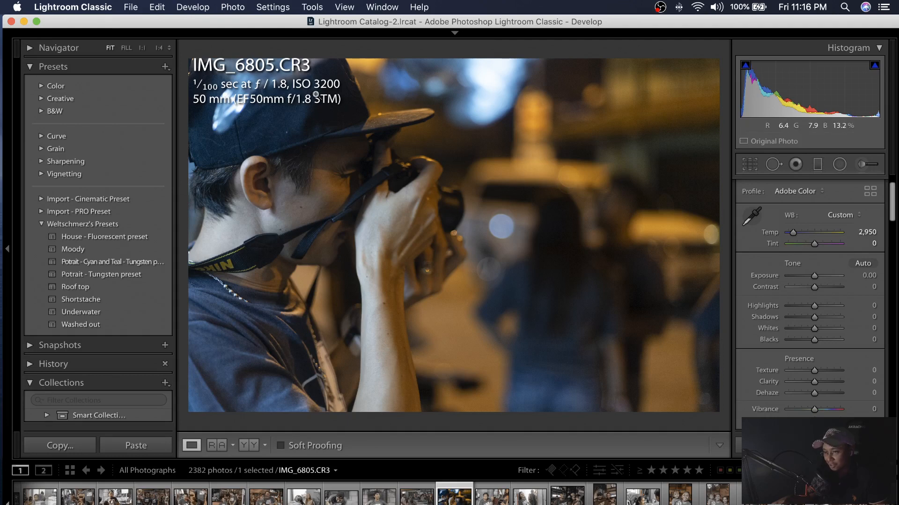
pyautogui.keyDown('shift'); pyautogui.doubleClick(763, 275); pyautogui.keyUp('shift')
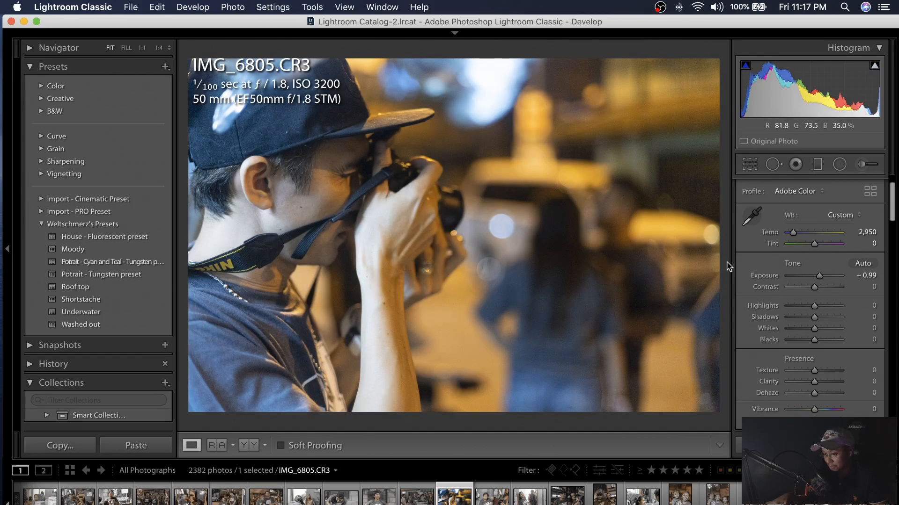
pyautogui.keyDown('shift'); pyautogui.doubleClick(759, 287); pyautogui.keyUp('shift')
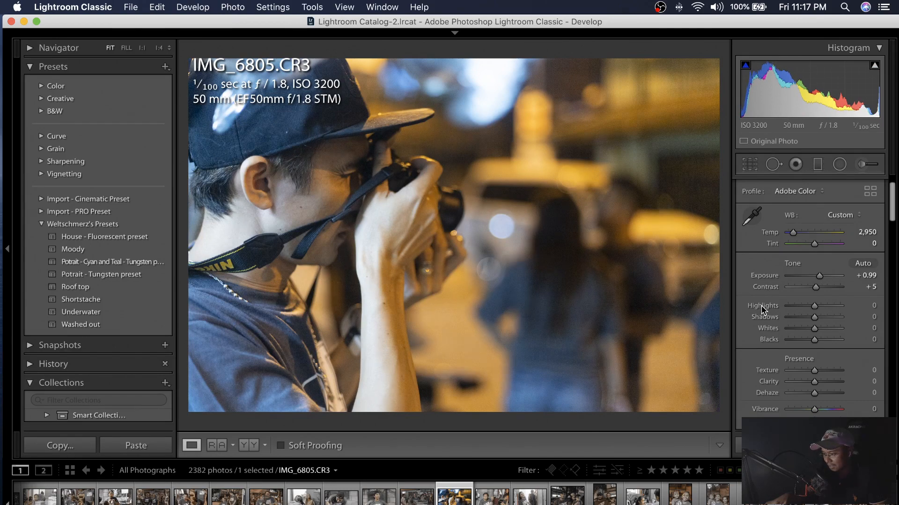
# - Apply the automatic values for shadows (+61) and whites (−36), and lower the highlights to −79
pyautogui.keyDown('shift'); pyautogui.doubleClick(761, 307); pyautogui.keyUp('shift')
pyautogui.keyDown('shift'); pyautogui.doubleClick(763, 317); pyautogui.keyUp('shift')
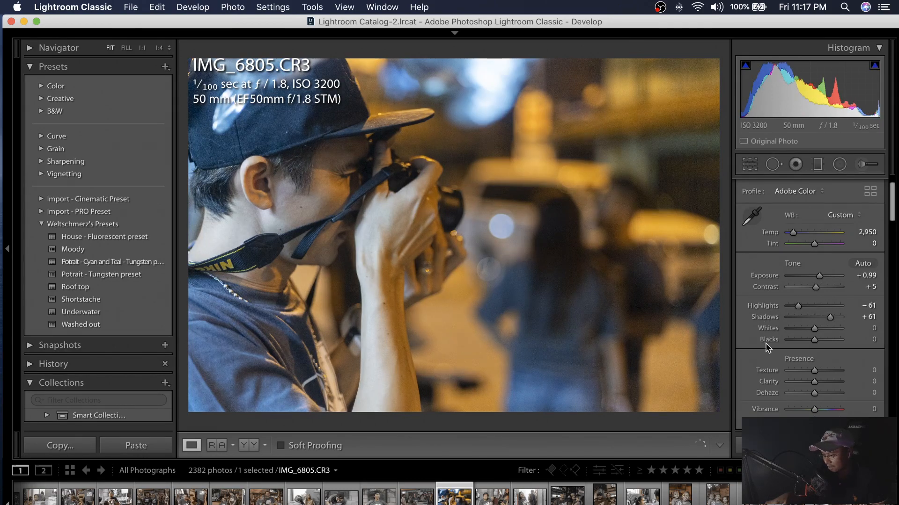
pyautogui.keyDown('shift'); pyautogui.doubleClick(768, 330); pyautogui.keyUp('shift')
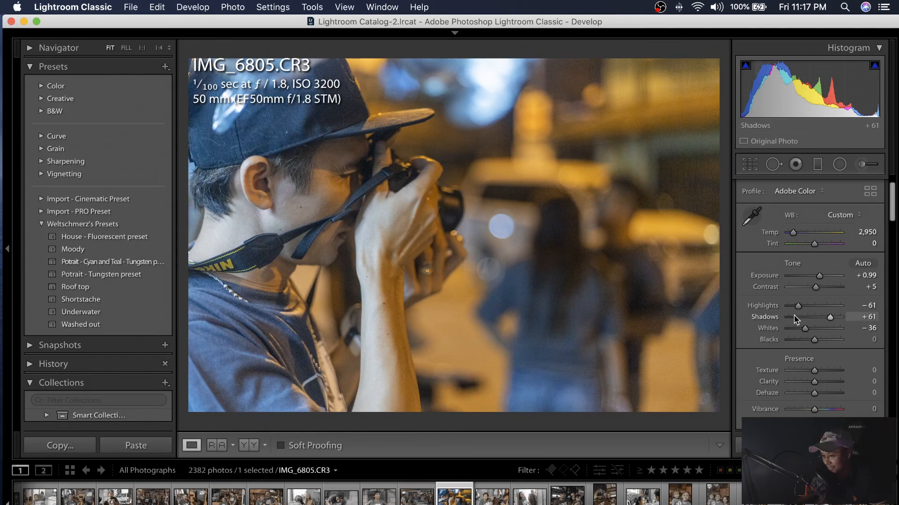
pyautogui.moveTo(797, 309); pyautogui.dragTo(788, 311)
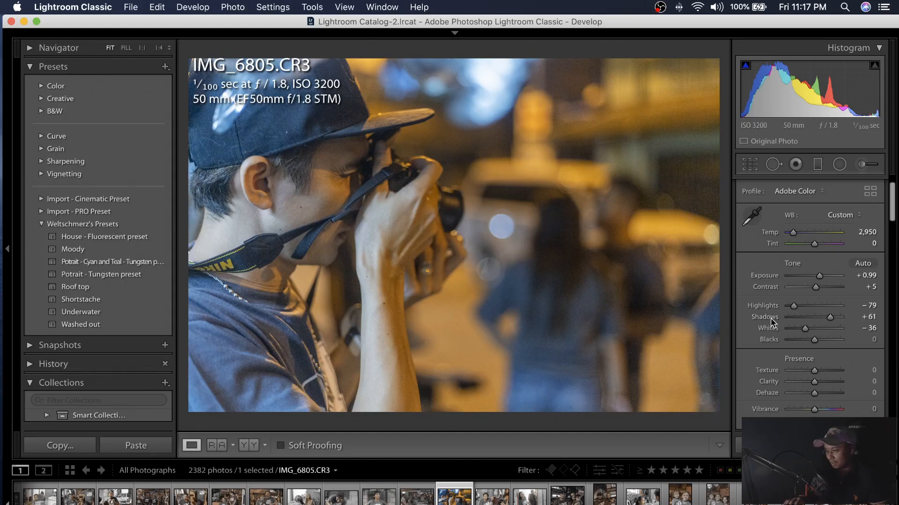
# - Set the tone curve's point curve to Medium Contrast, comparing it with Linear
pyautogui.scroll(-5, 765, 335)
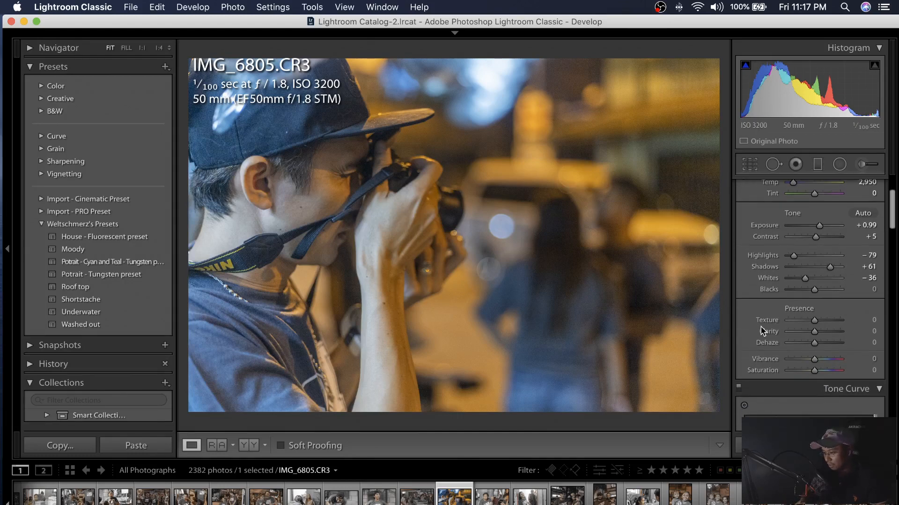
pyautogui.scroll(-2, 756, 356)
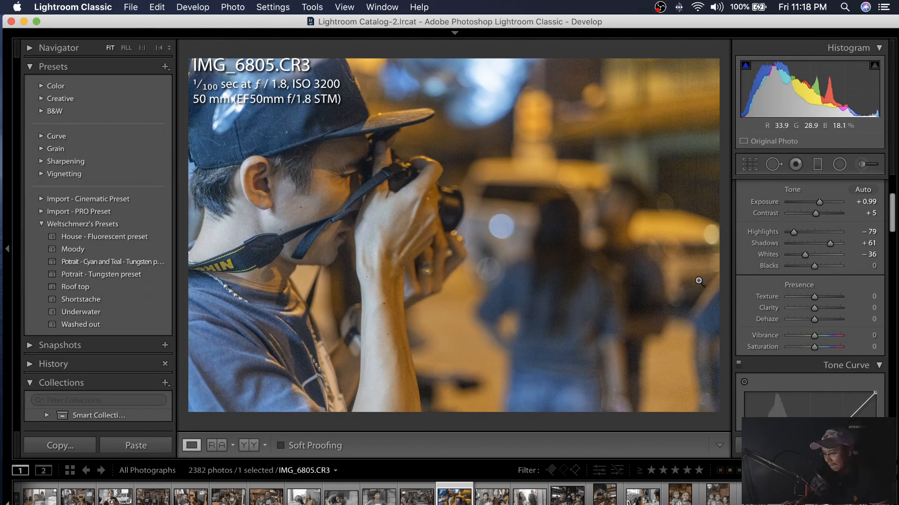
pyautogui.scroll(-1, 770, 310)
pyautogui.scroll(-12, 770, 310)
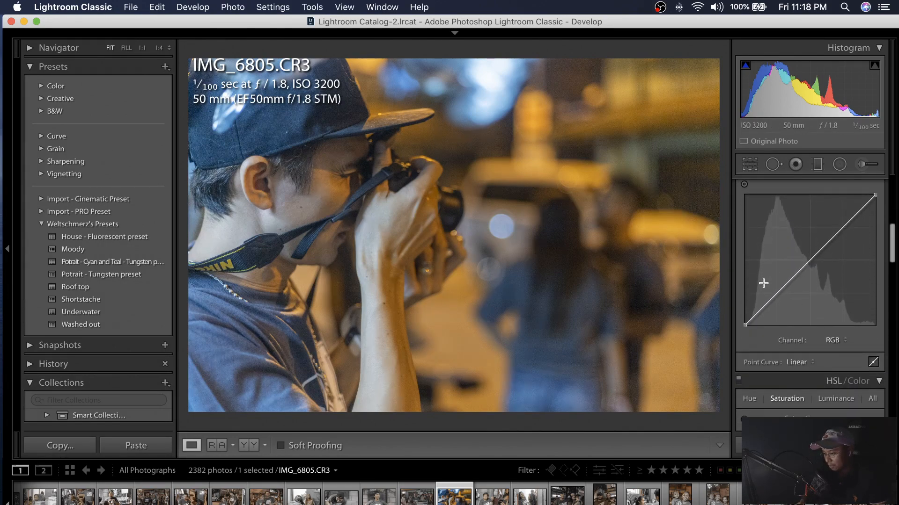
pyautogui.click(784, 360)
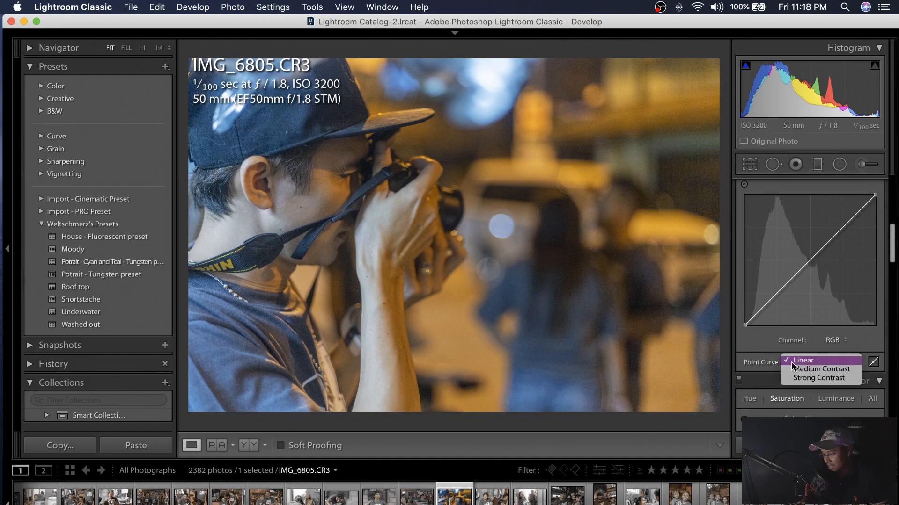
pyautogui.click(797, 369)
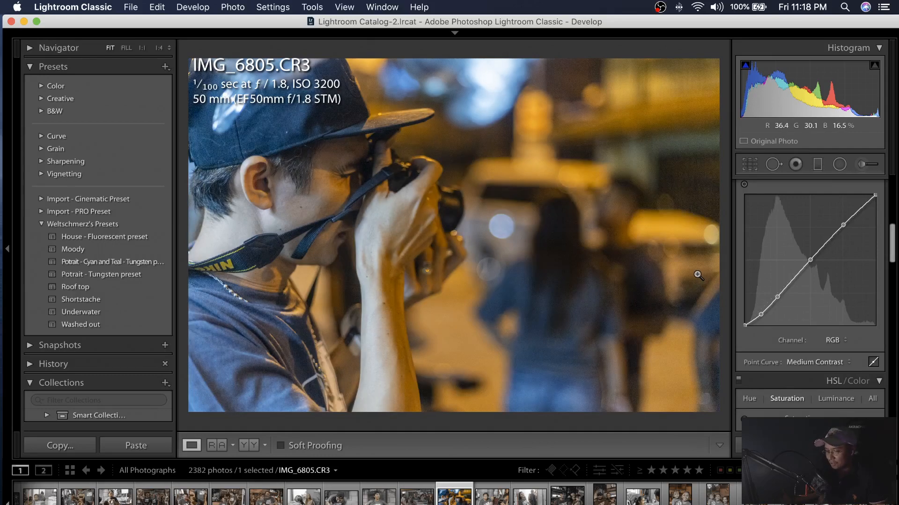
pyautogui.click(803, 366)
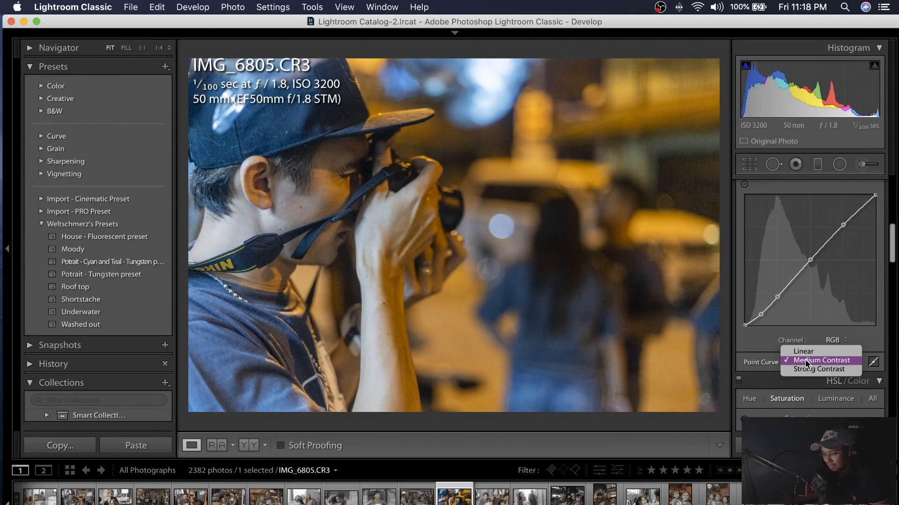
pyautogui.click(801, 356)
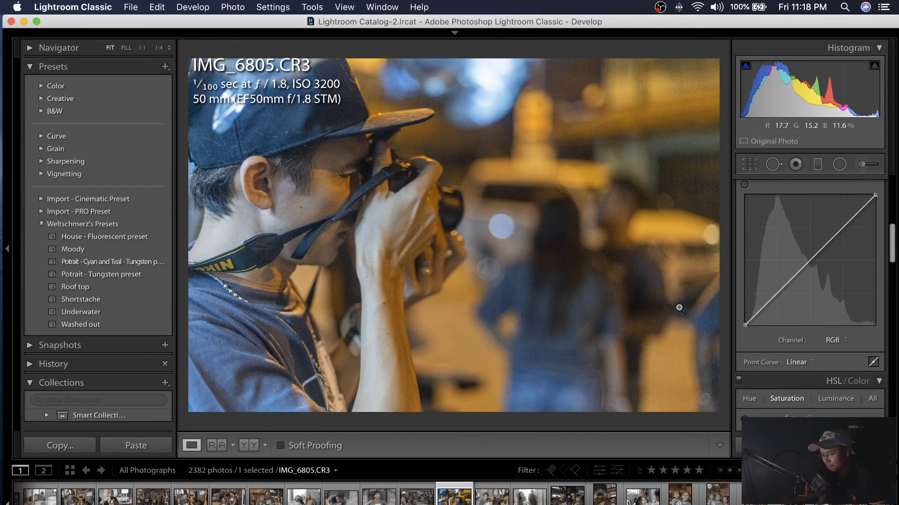
pyautogui.click(794, 363)
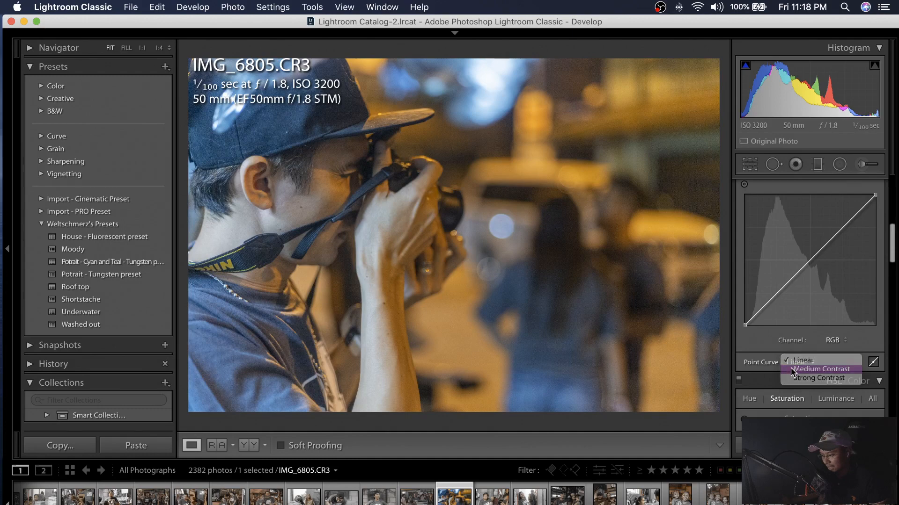
pyautogui.click(791, 367)
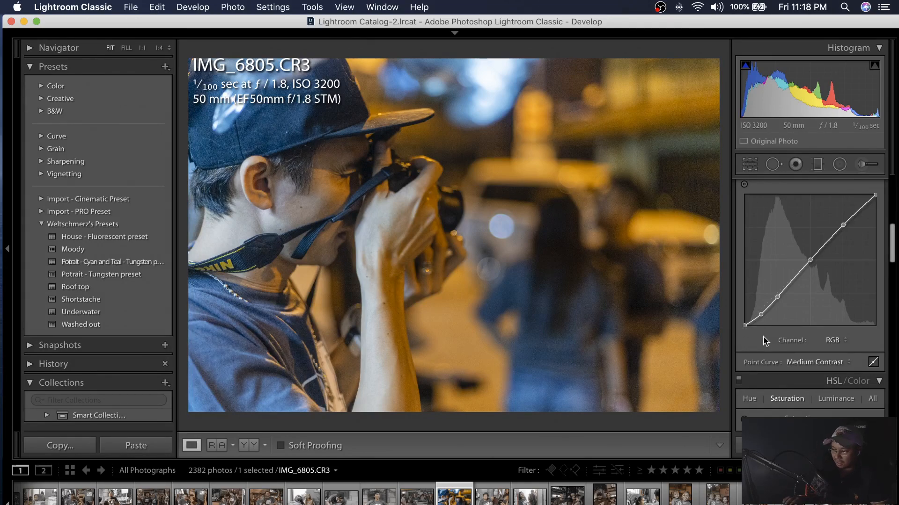
pyautogui.scroll(-5, 782, 331)
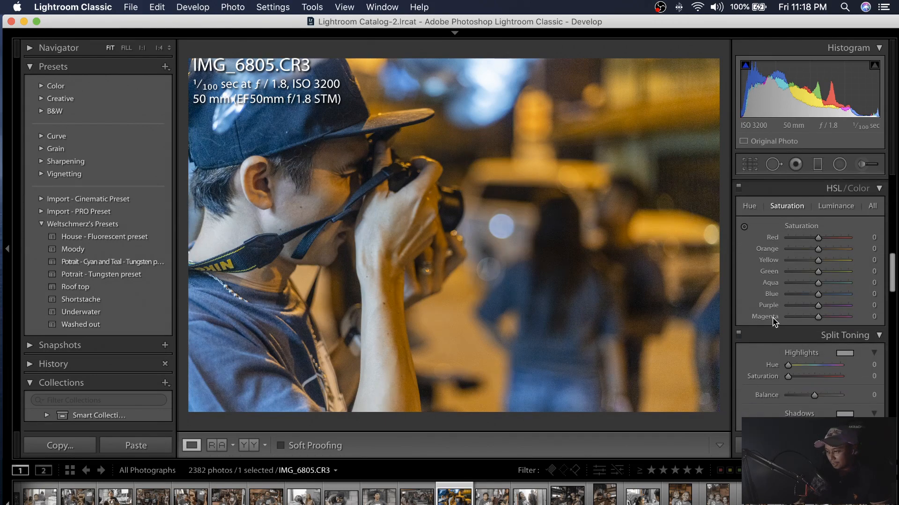
pyautogui.scroll(1, 773, 321)
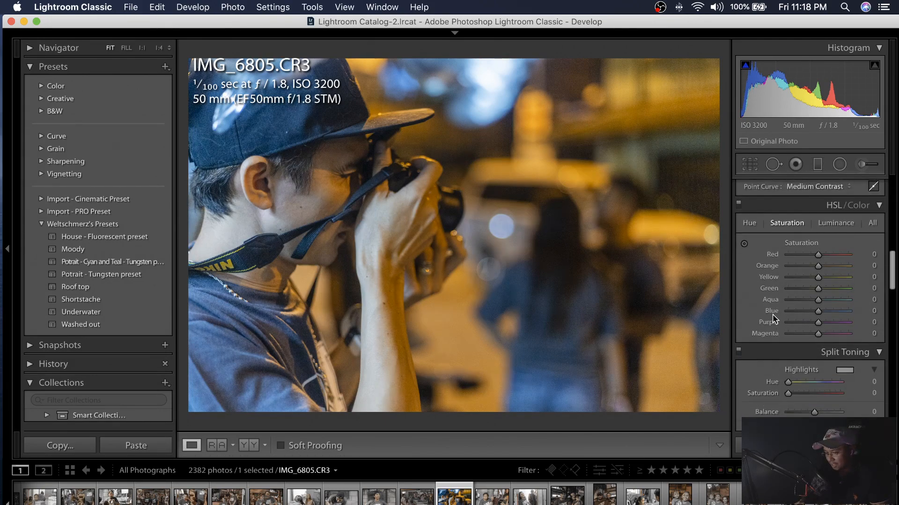
pyautogui.scroll(10, 773, 320)
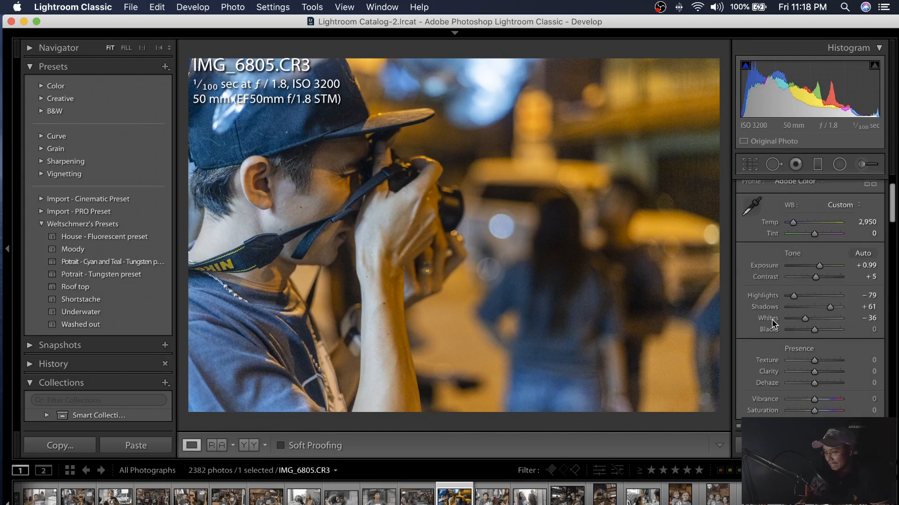
pyautogui.scroll(-1, 773, 322)
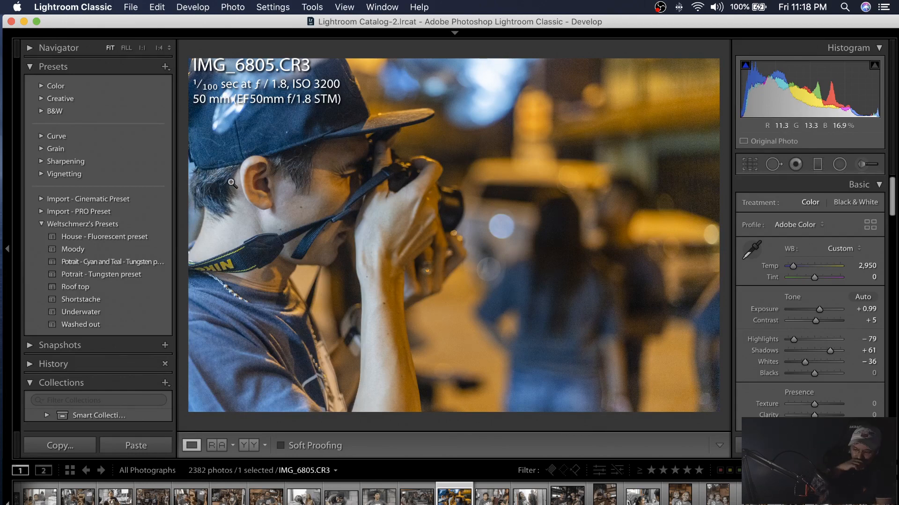
pyautogui.scroll(-5, 766, 323)
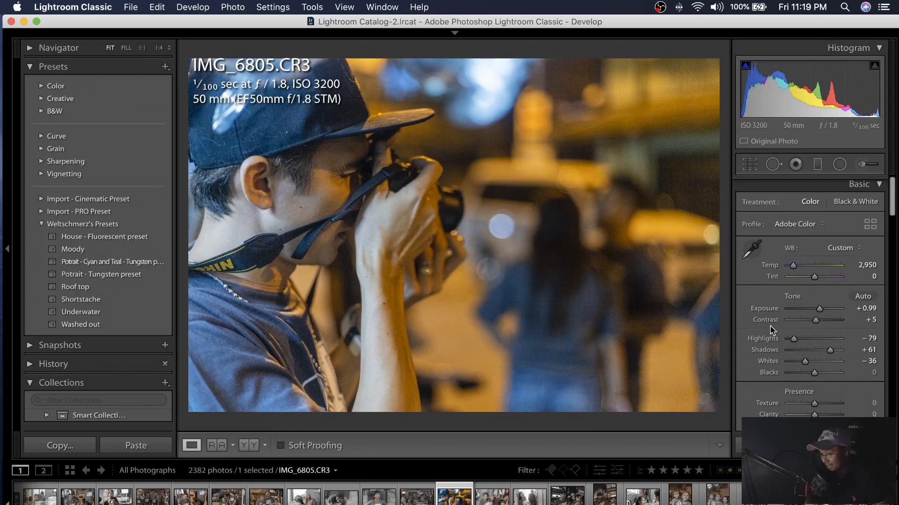
pyautogui.scroll(-3, 764, 321)
pyautogui.scroll(8, 758, 319)
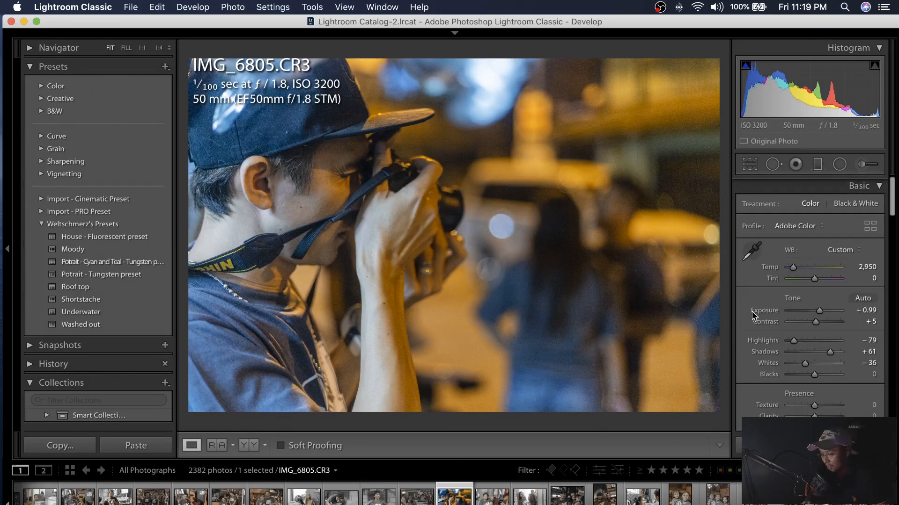
# - Lower the orange saturation in the HSL adjustments to −15
pyautogui.scroll(-12, 755, 318)
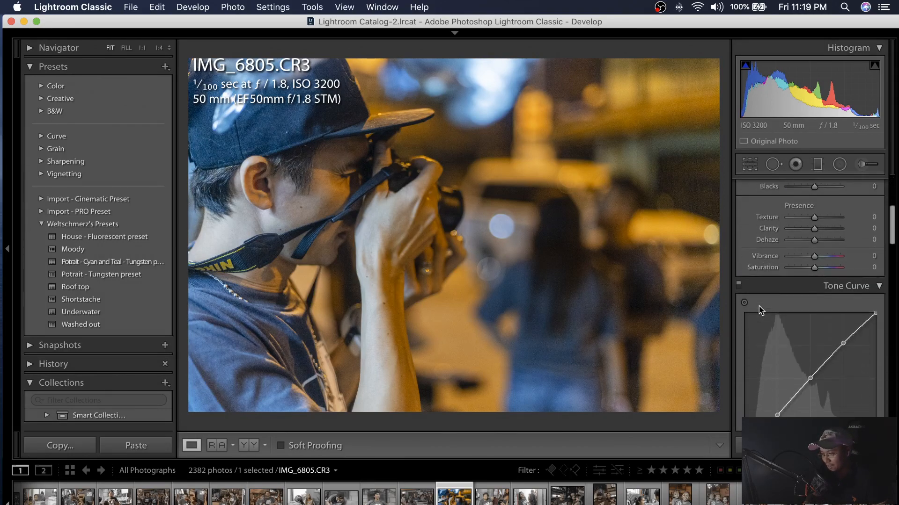
pyautogui.scroll(-2, 757, 311)
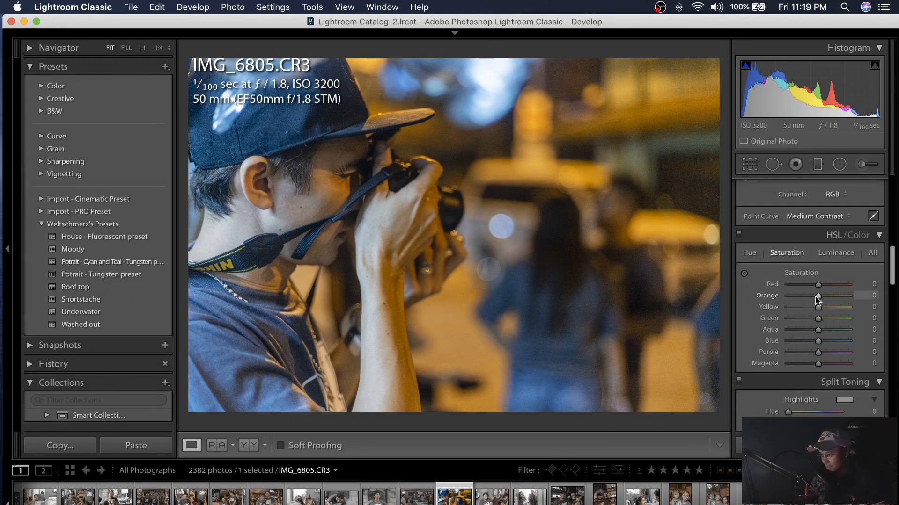
pyautogui.moveTo(816, 297); pyautogui.dragTo(813, 298)
pyautogui.moveTo(809, 296); pyautogui.dragTo(813, 298)
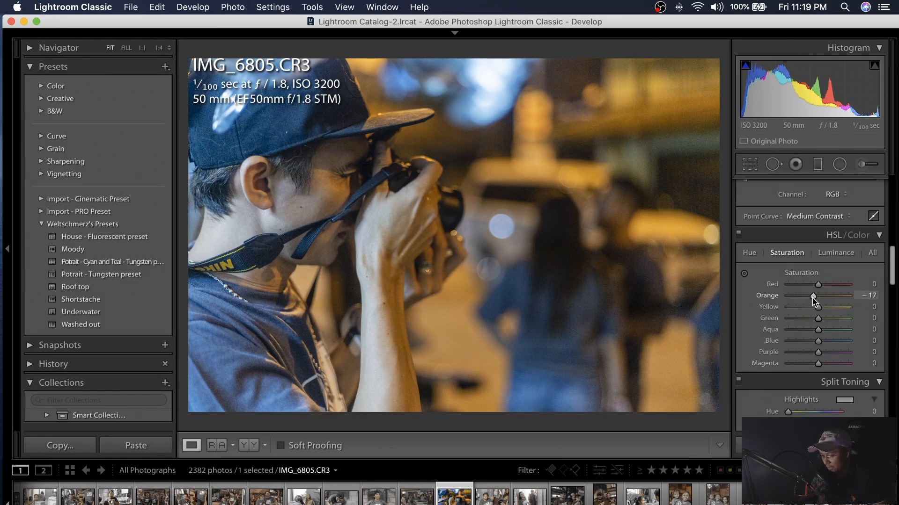
pyautogui.moveTo(813, 300); pyautogui.dragTo(815, 300)
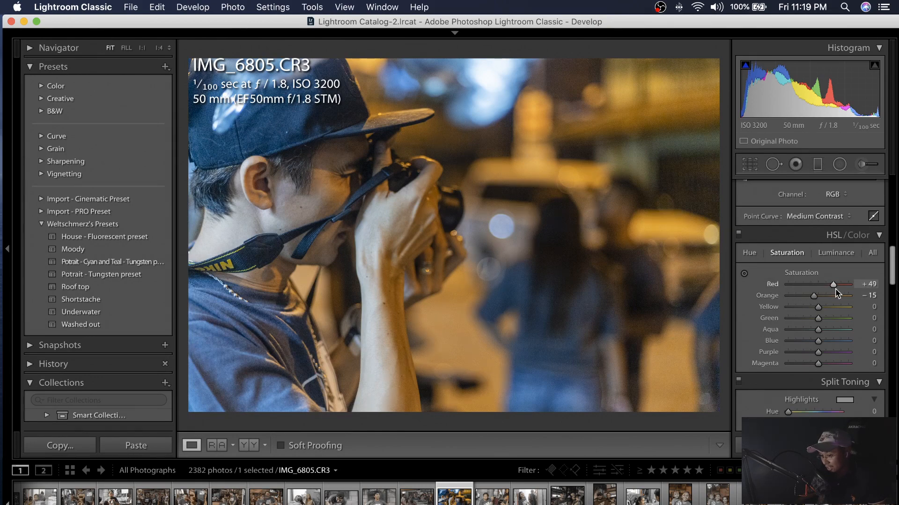
# - Set the red saturation to +19 and reduce the purple and magenta saturation to −100
pyautogui.moveTo(835, 289); pyautogui.dragTo(788, 288)
pyautogui.moveTo(789, 287); pyautogui.dragTo(825, 287)
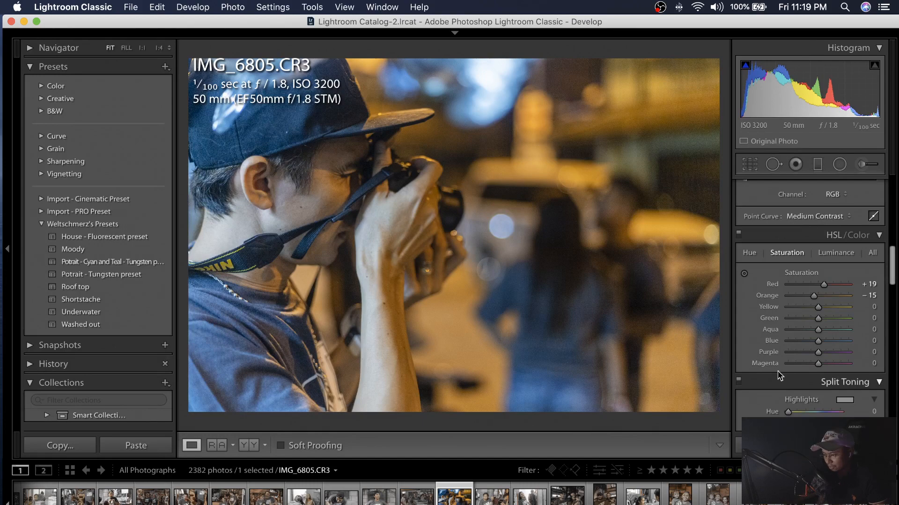
pyautogui.moveTo(818, 364); pyautogui.dragTo(756, 364)
pyautogui.moveTo(818, 354); pyautogui.dragTo(778, 352)
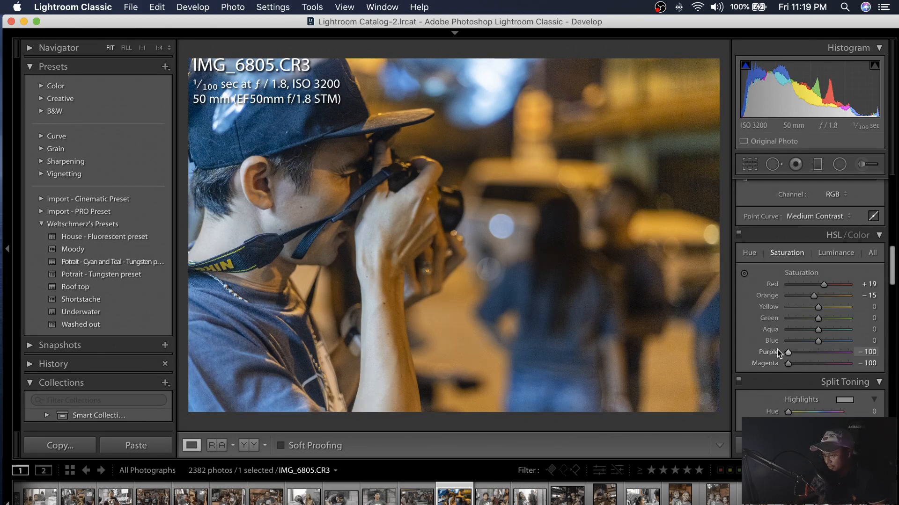
# - Lower the aqua, green and yellow saturation to −100, raise orange to +16, and keep blue at 0 after trying −100
pyautogui.moveTo(818, 331); pyautogui.dragTo(776, 331)
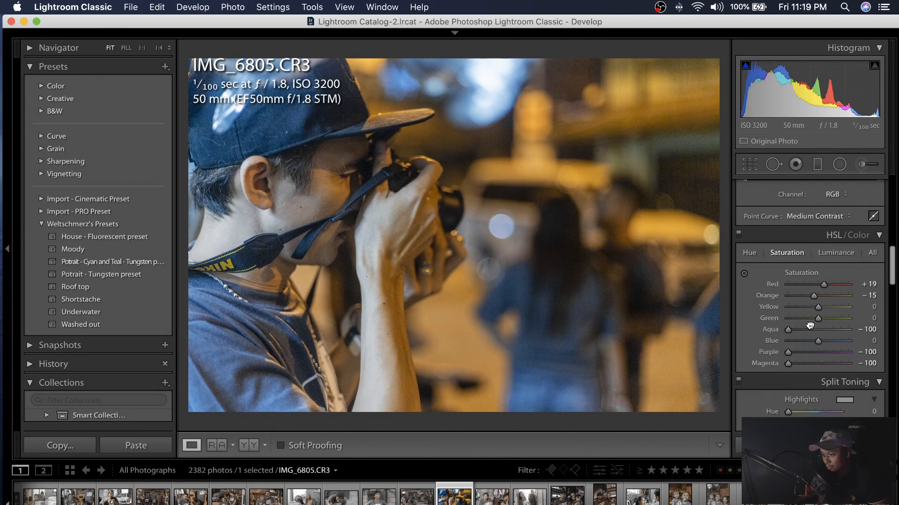
pyautogui.moveTo(817, 324); pyautogui.dragTo(764, 317)
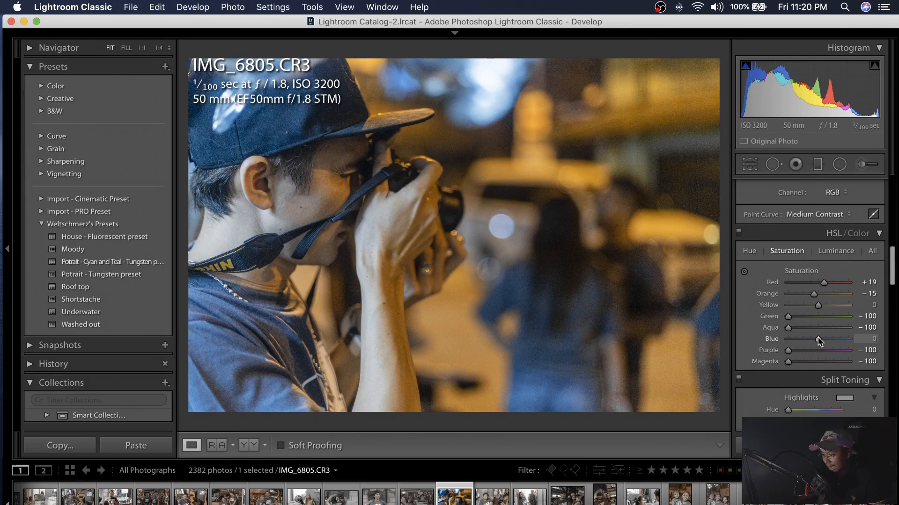
pyautogui.moveTo(819, 340); pyautogui.dragTo(783, 341)
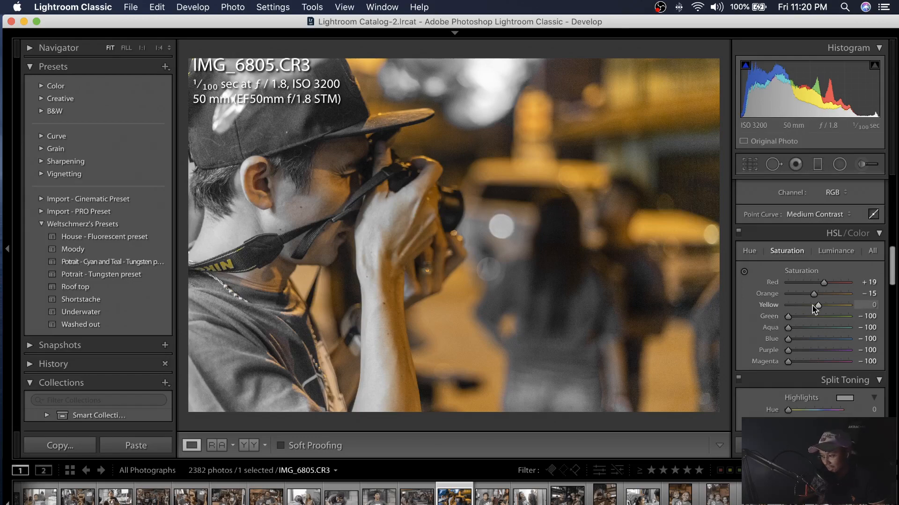
pyautogui.moveTo(818, 306)
pyautogui.mouseDown()
pyautogui.moveTo(769, 310)
pyautogui.moveTo(822, 299)
pyautogui.mouseUp()
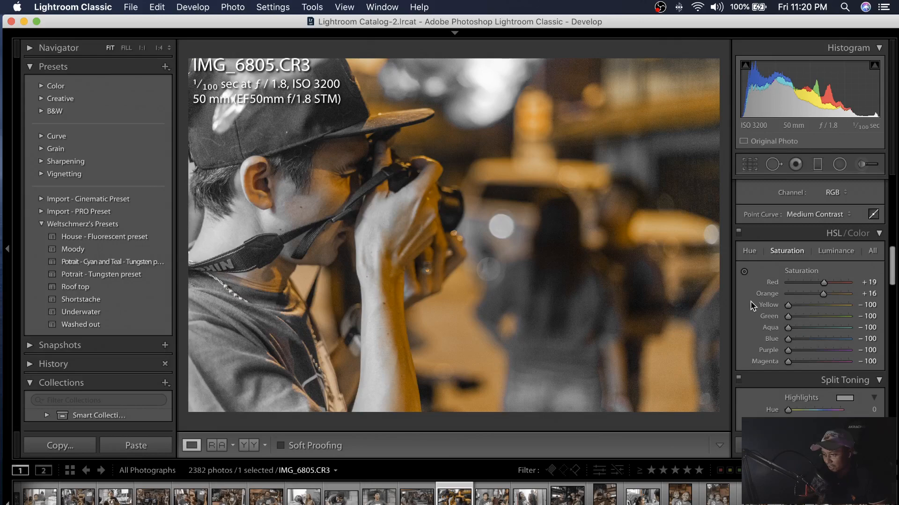
pyautogui.doubleClick(770, 341)
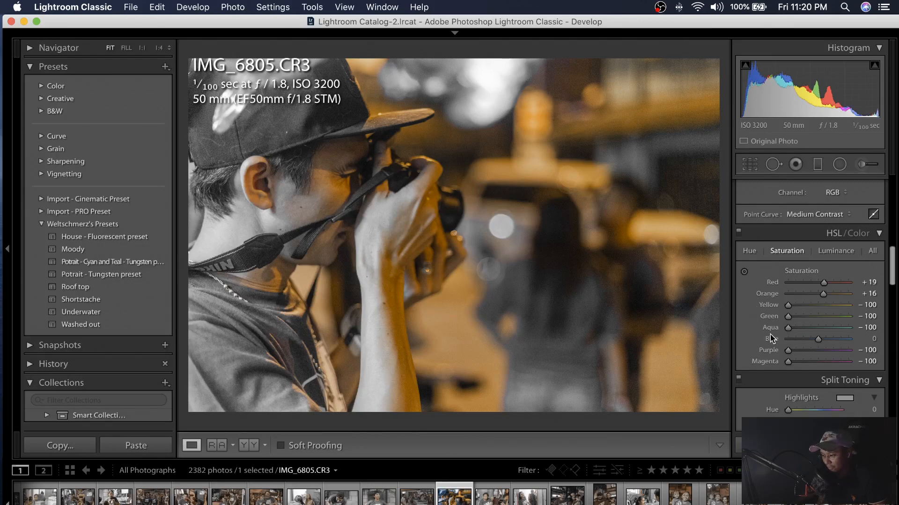
# - Shift the blue hue to −45 in the HSL adjustments to turn the blues teal
pyautogui.click(749, 251)
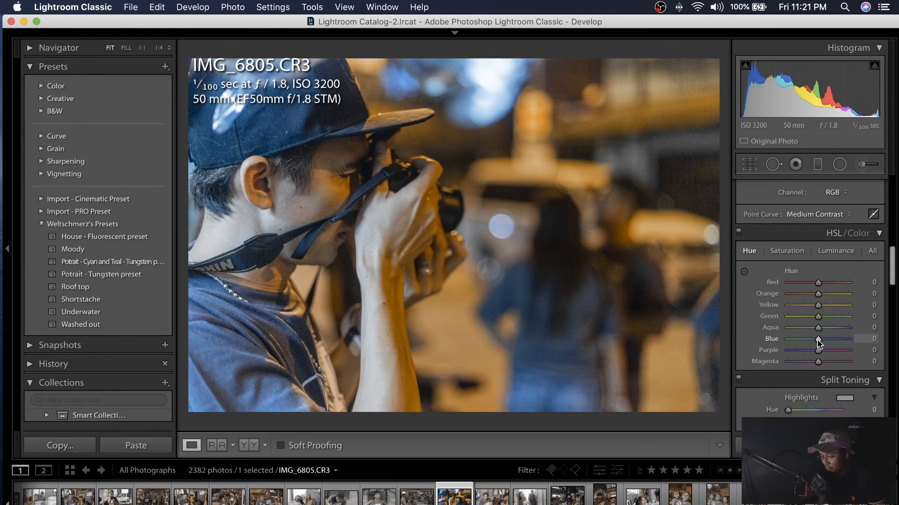
pyautogui.moveTo(818, 340); pyautogui.dragTo(799, 342)
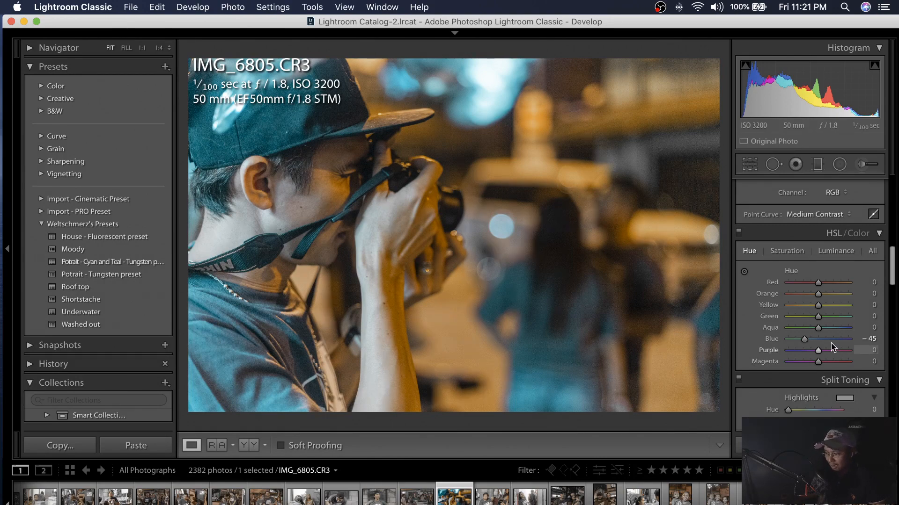
# - Try the Black & White treatment on the photo and return to Color
pyautogui.moveTo(895, 287); pyautogui.dragTo(896, 208)
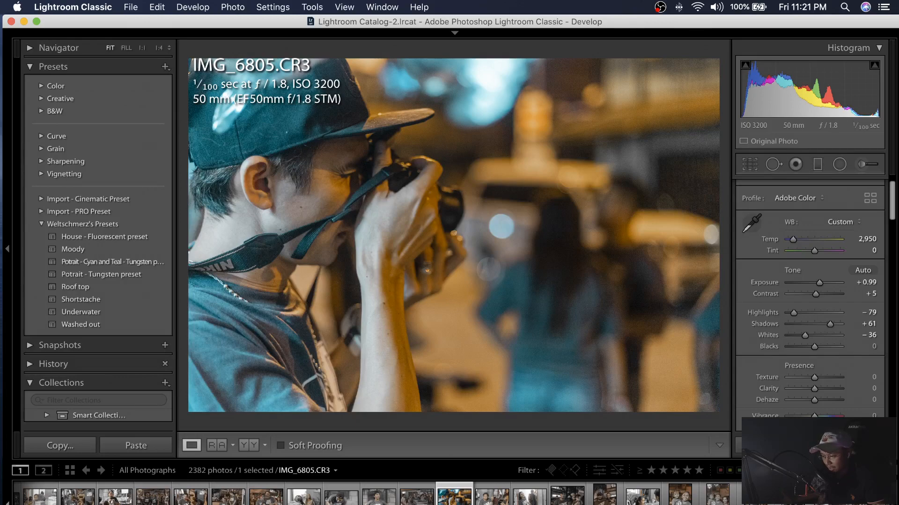
pyautogui.moveTo(897, 208); pyautogui.dragTo(897, 241)
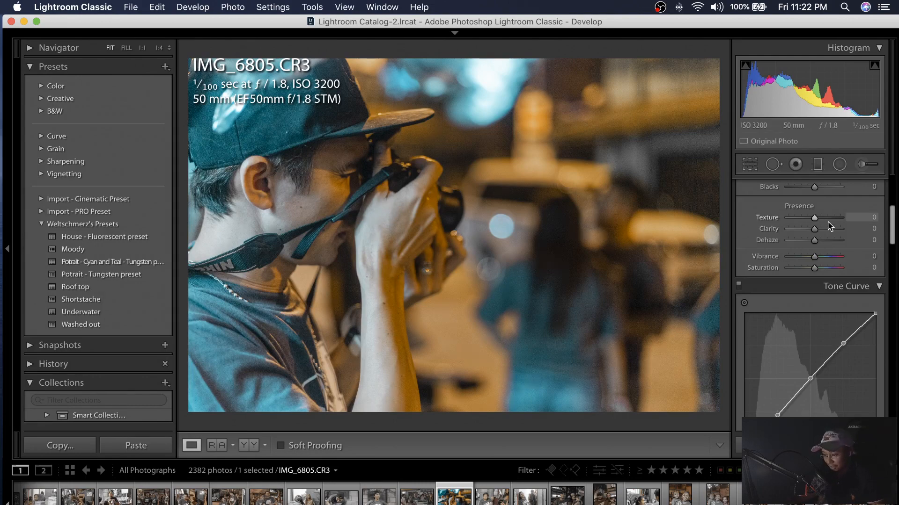
pyautogui.scroll(5, 826, 244)
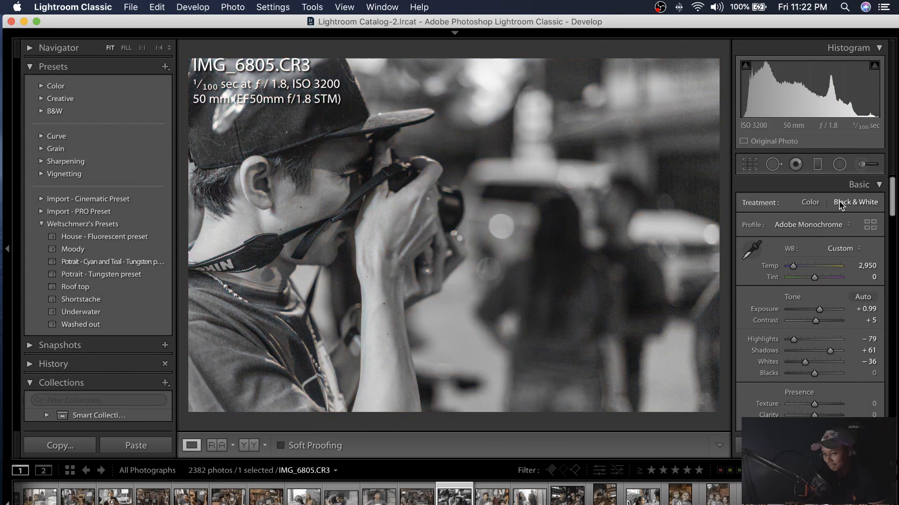
pyautogui.click(810, 204)
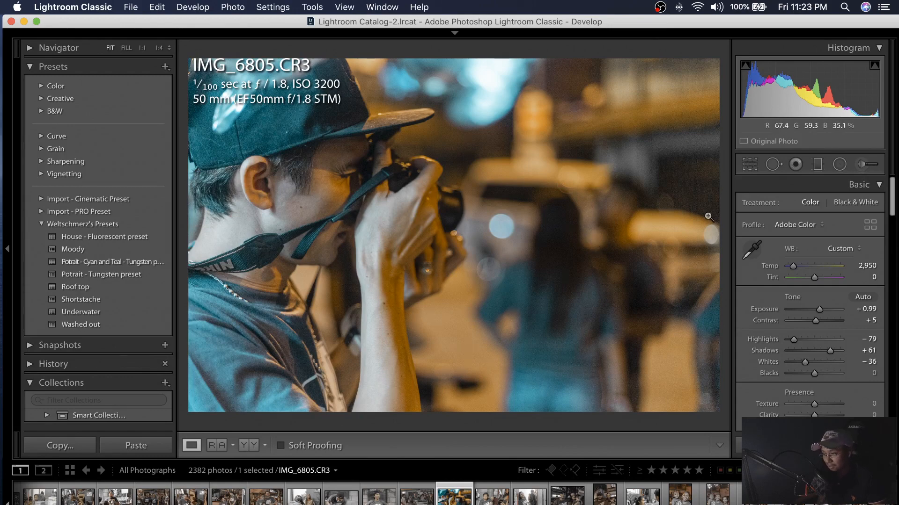
# - Start an adjustment brush mask over the clothing of the long-haired woman in the background, with the mask overlay shown
pyautogui.click(840, 164)
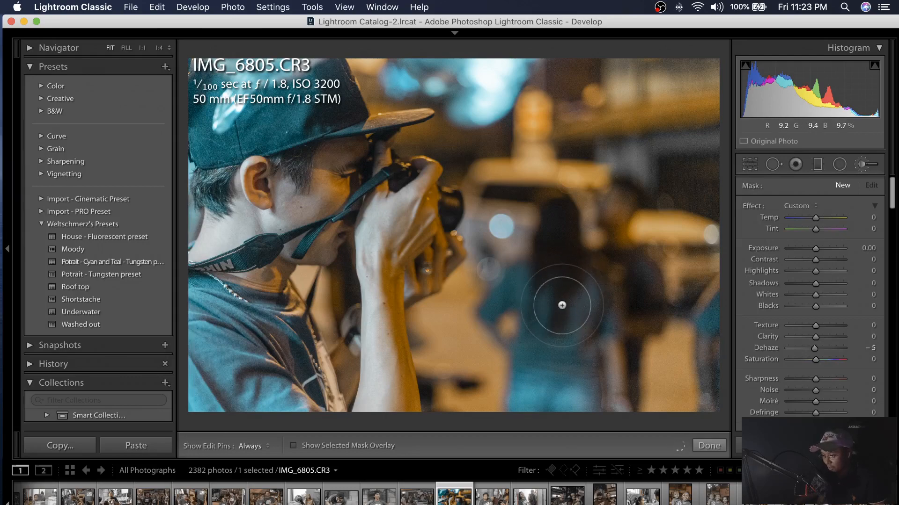
pyautogui.press('super+space')
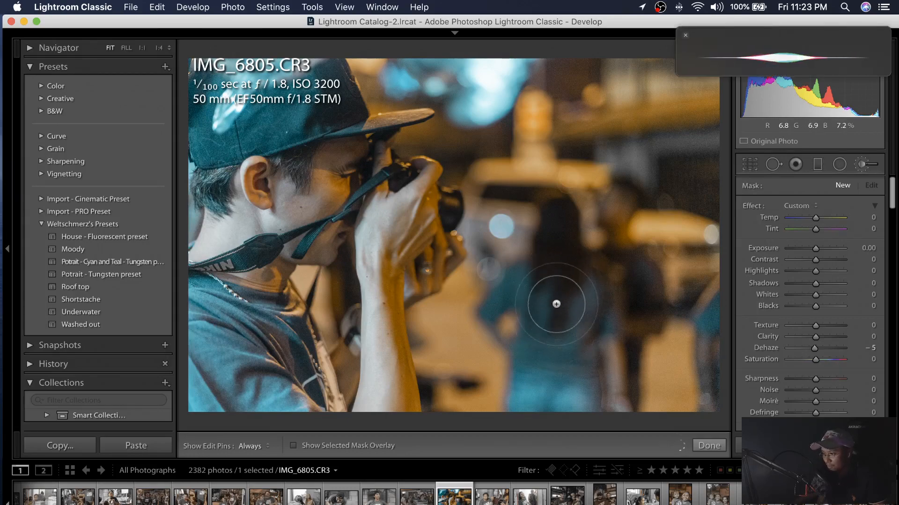
pyautogui.click(685, 35)
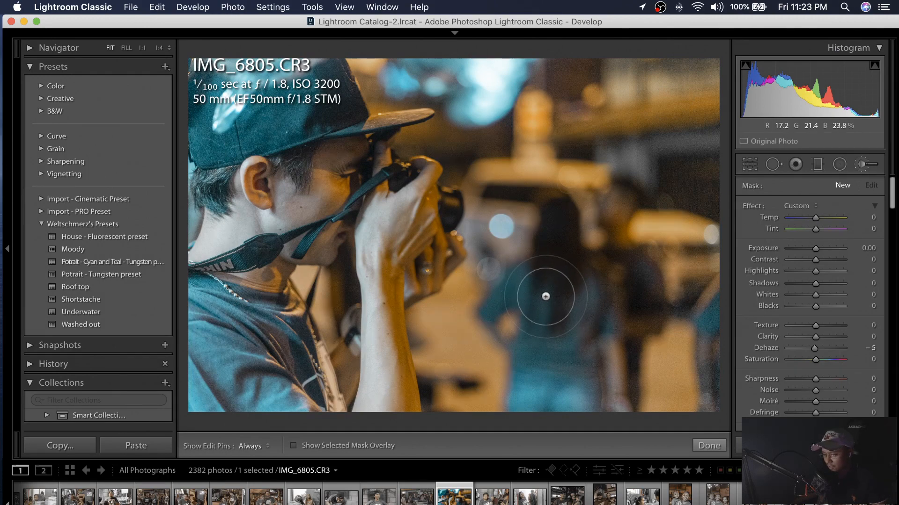
pyautogui.press('o')
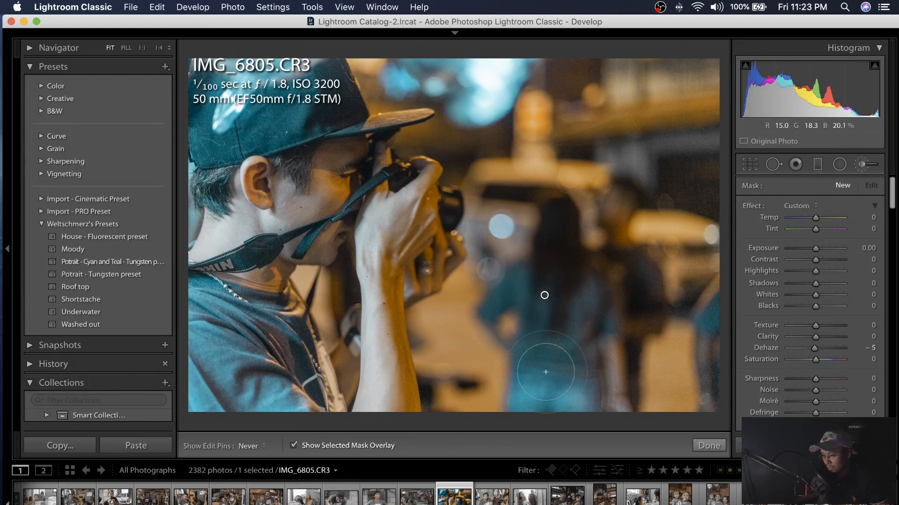
pyautogui.moveTo(561, 391)
pyautogui.mouseDown()
pyautogui.moveTo(537, 387)
pyautogui.moveTo(538, 376)
pyautogui.moveTo(561, 389)
pyautogui.mouseUp()
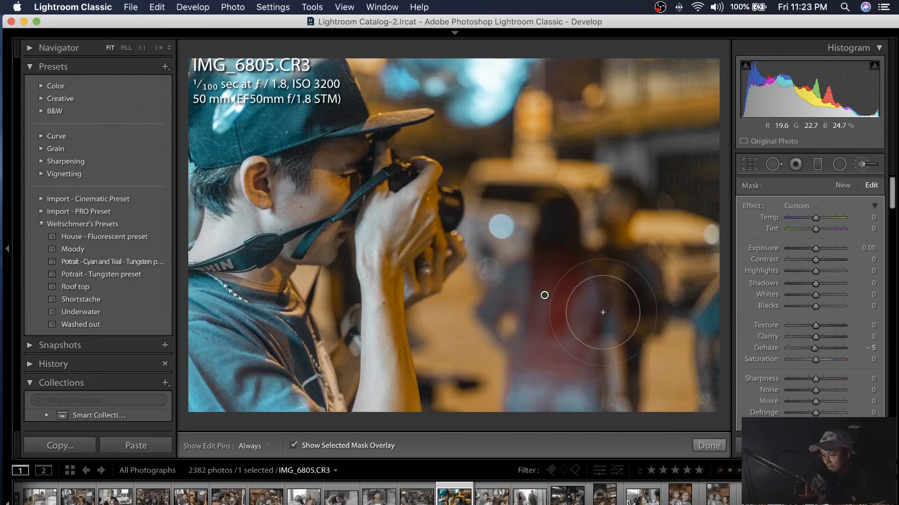
# - Extend the brush mask over the other background people and the woman's sleeve, using a smaller brush and checking coverage with the overlay
pyautogui.press('h')
pyautogui.moveTo(590, 314); pyautogui.dragTo(576, 301)
pyautogui.scroll(-5, 576, 301)
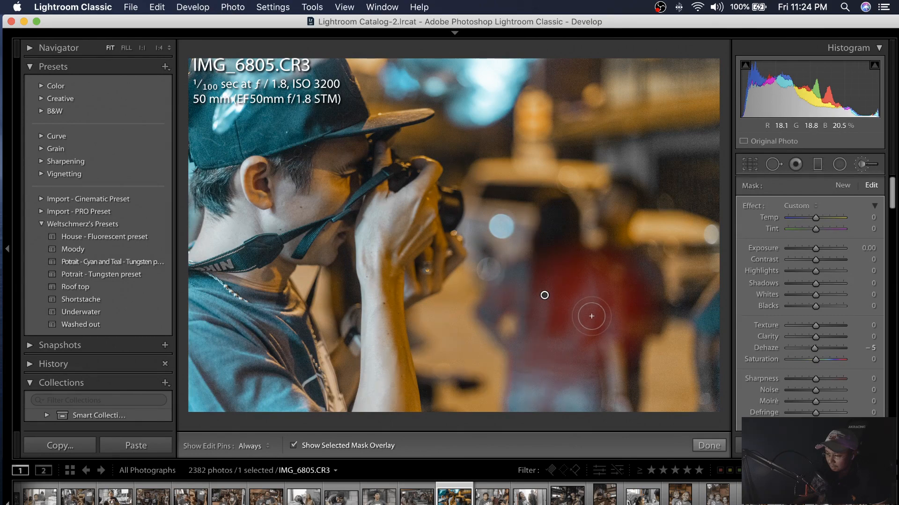
pyautogui.press('o')
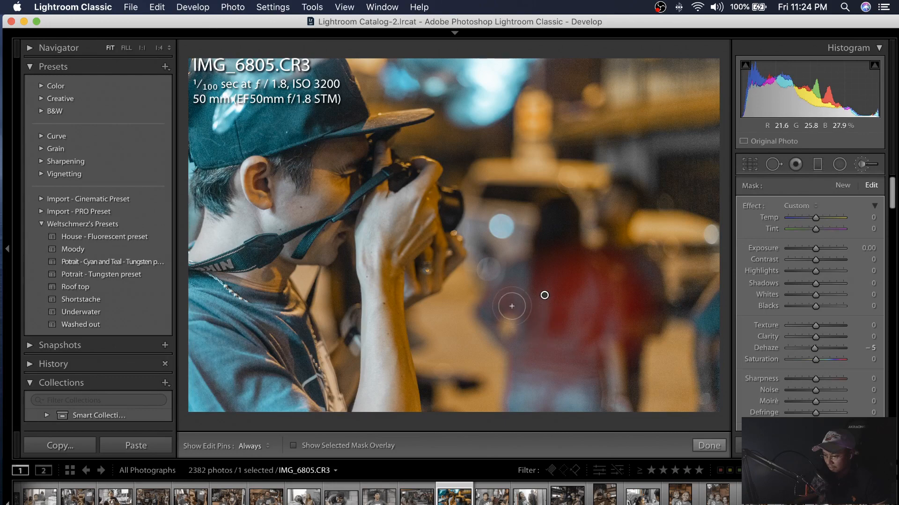
pyautogui.press('h')
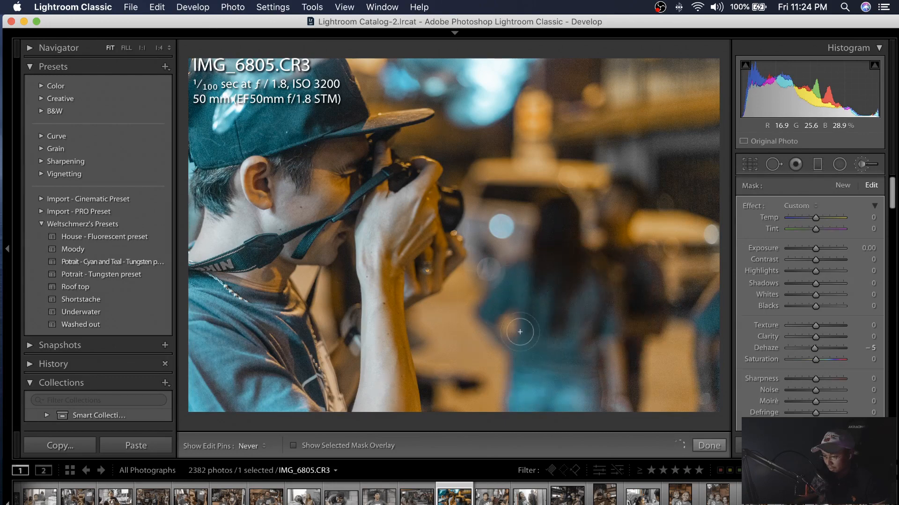
pyautogui.press('h')
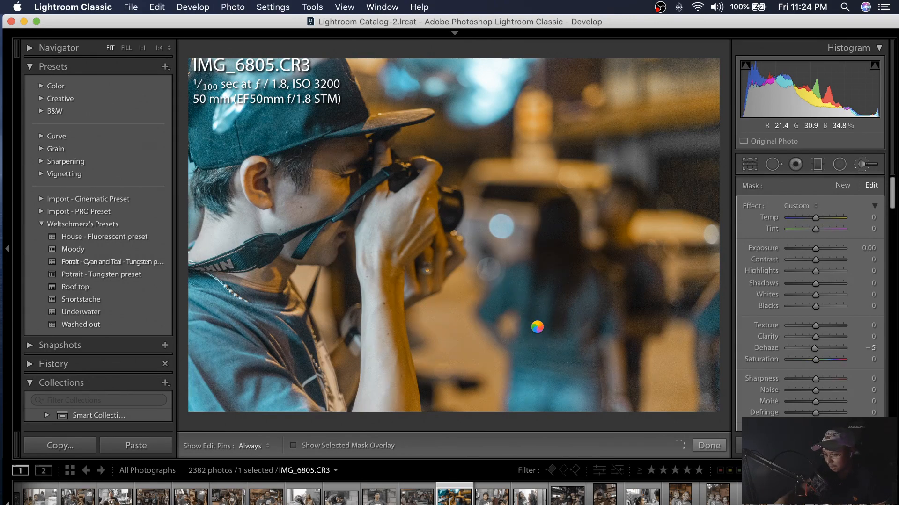
pyautogui.press('o')
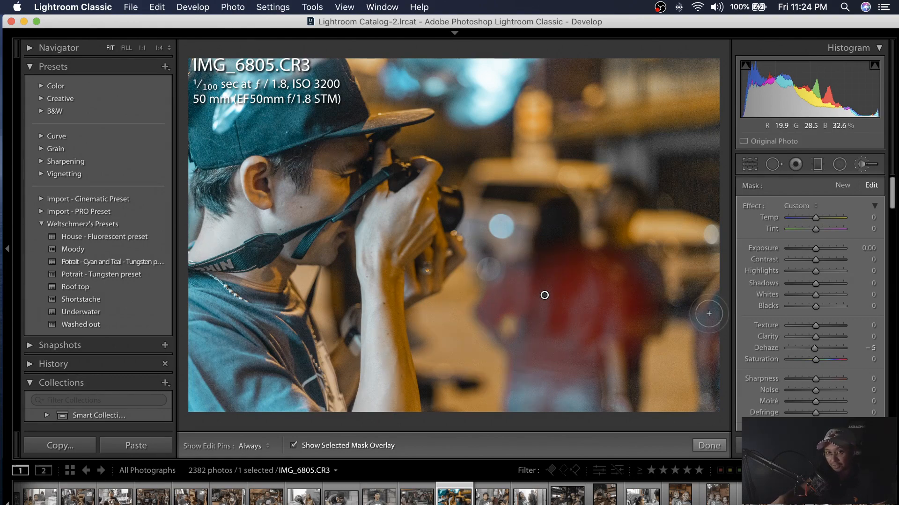
pyautogui.press('o')
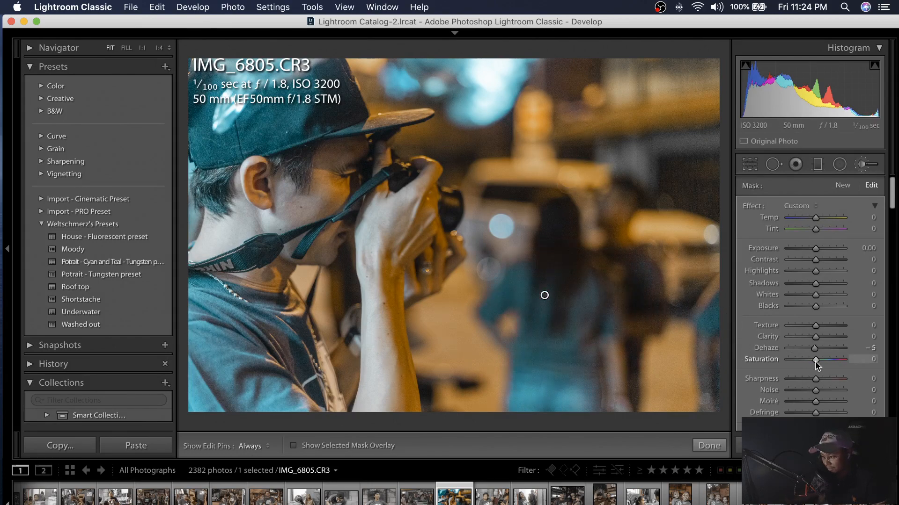
# - Set the brush mask's saturation to −100 and paint over the remaining blue areas of the background people's clothing
pyautogui.moveTo(816, 361); pyautogui.dragTo(770, 367)
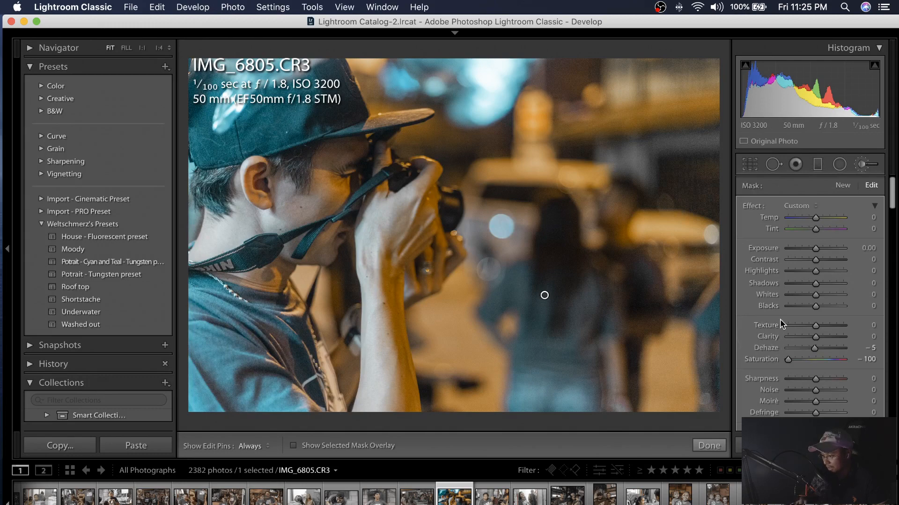
pyautogui.scroll(-5, 780, 319)
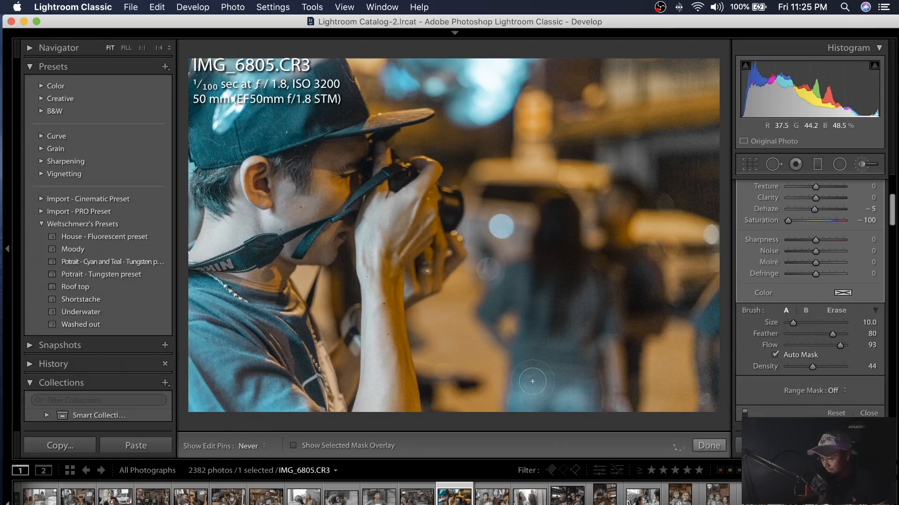
pyautogui.moveTo(568, 391)
pyautogui.mouseDown()
pyautogui.moveTo(569, 321)
pyautogui.moveTo(581, 293)
pyautogui.moveTo(602, 289)
pyautogui.mouseUp()
pyautogui.moveTo(718, 312)
pyautogui.mouseDown()
pyautogui.moveTo(702, 335)
pyautogui.moveTo(710, 310)
pyautogui.moveTo(685, 348)
pyautogui.mouseUp()
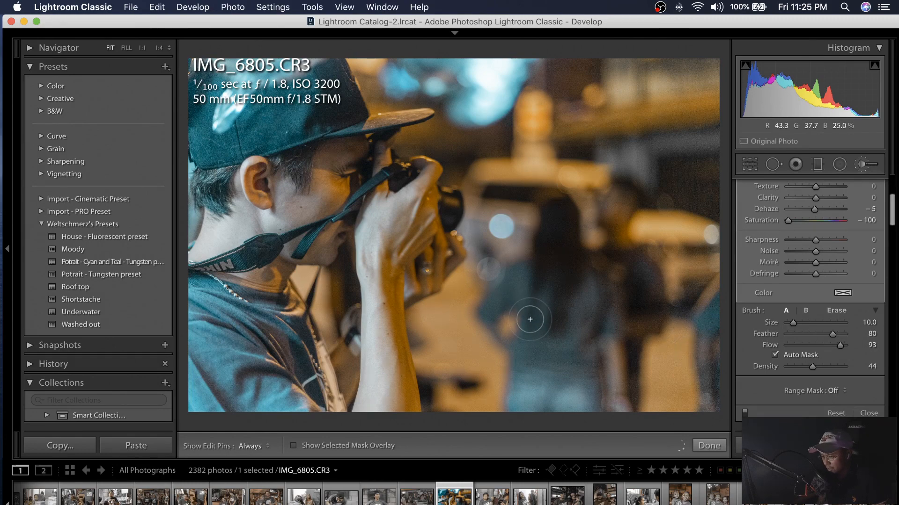
# - Inspect the desaturated clothing of the background people with the edit pin hidden and shown
pyautogui.press('h')
pyautogui.press('h')
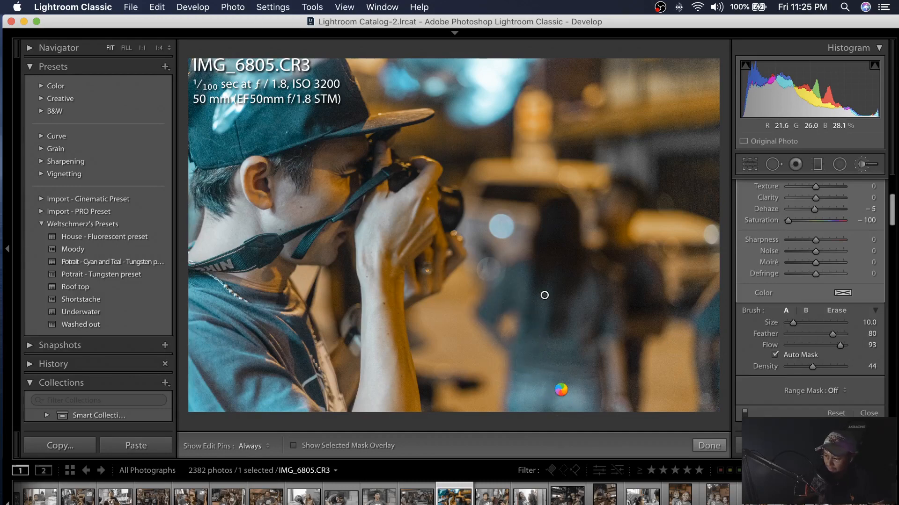
pyautogui.press('h')
pyautogui.press('h')
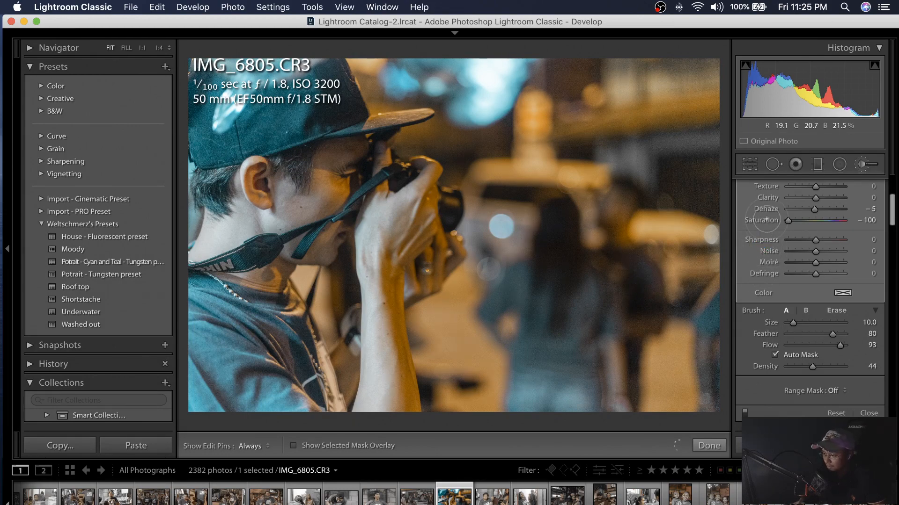
pyautogui.scroll(5, 766, 229)
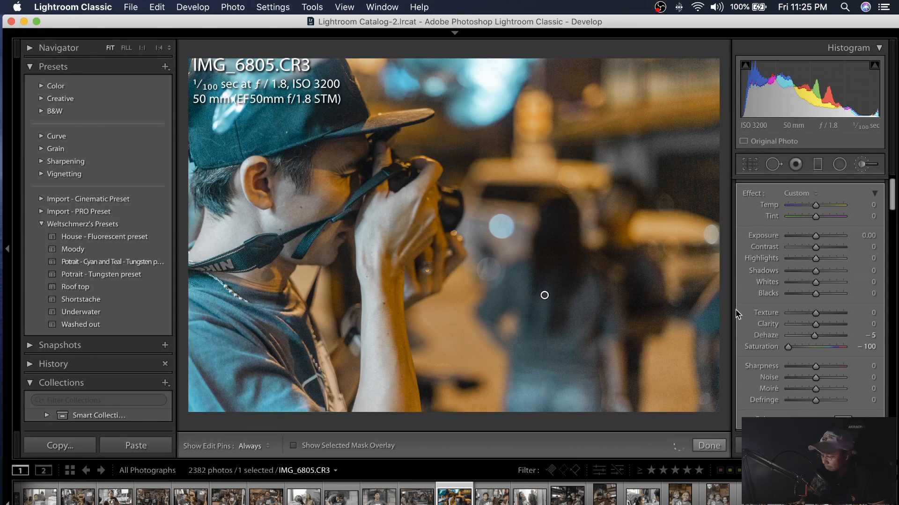
pyautogui.press('h')
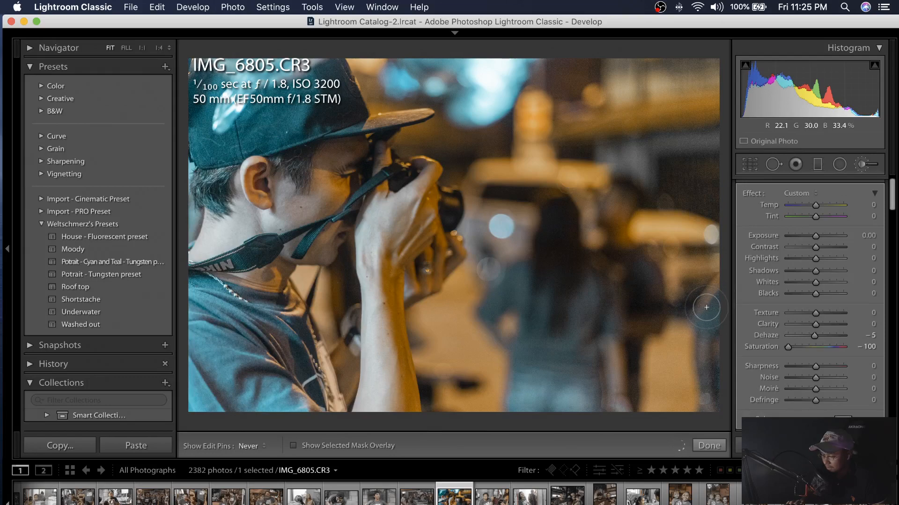
pyautogui.press('h')
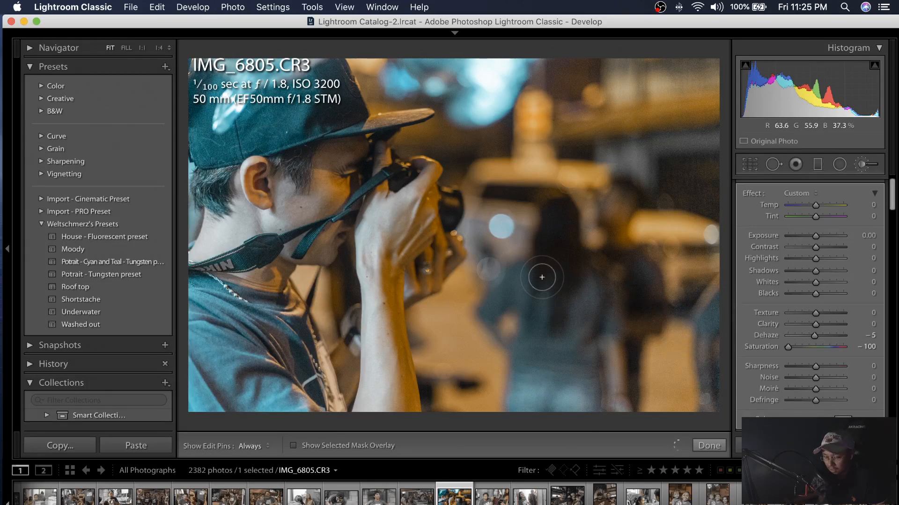
pyautogui.click(544, 294)
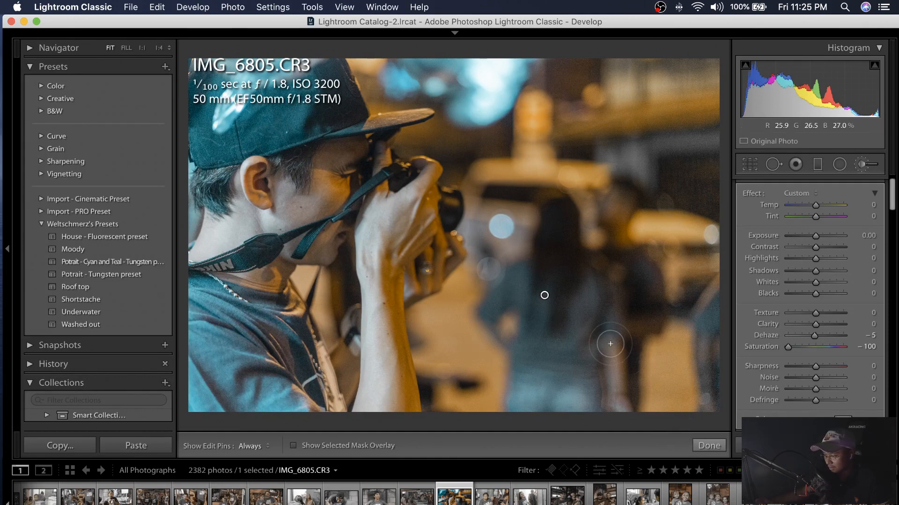
# - Finish the brush adjustment and view the photo against a black screen in Lights Out mode
pyautogui.click(707, 445)
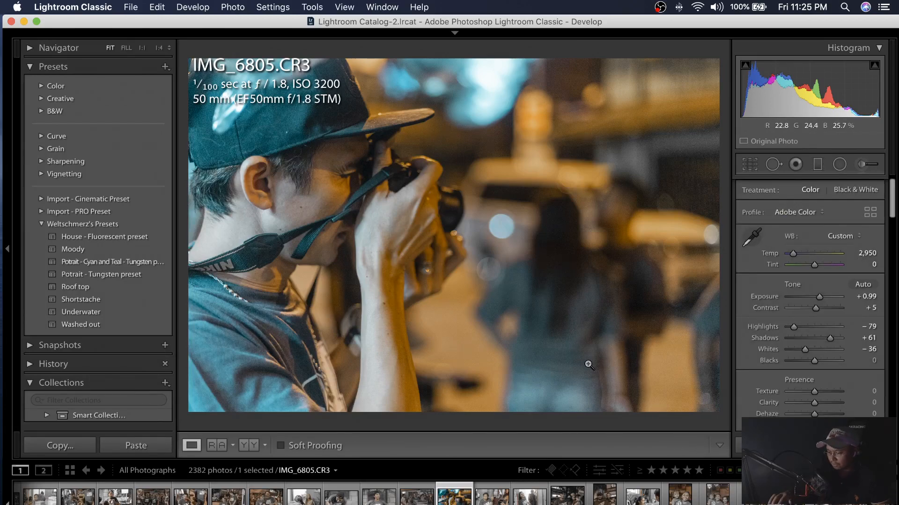
pyautogui.press('l')
pyautogui.press('l')
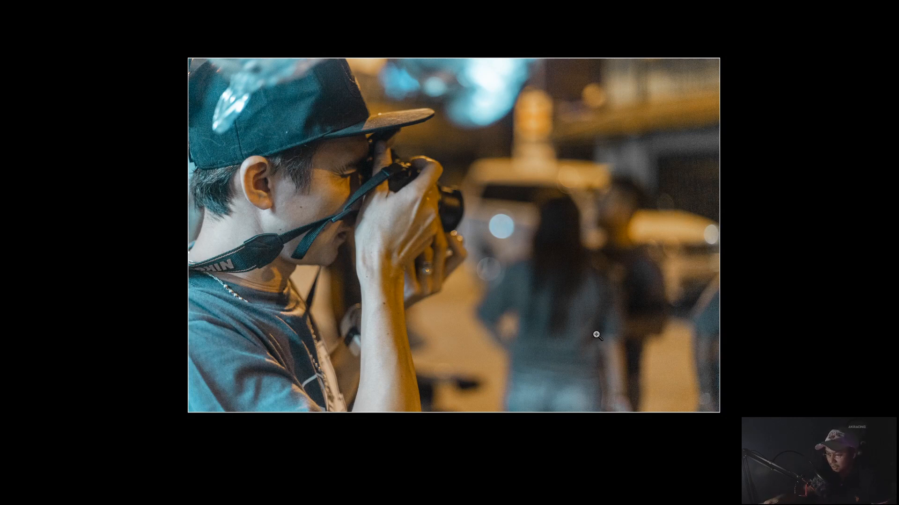
# - Compare the edited photo with its unedited version twice and leave Lights Out mode
pyautogui.press('\\')
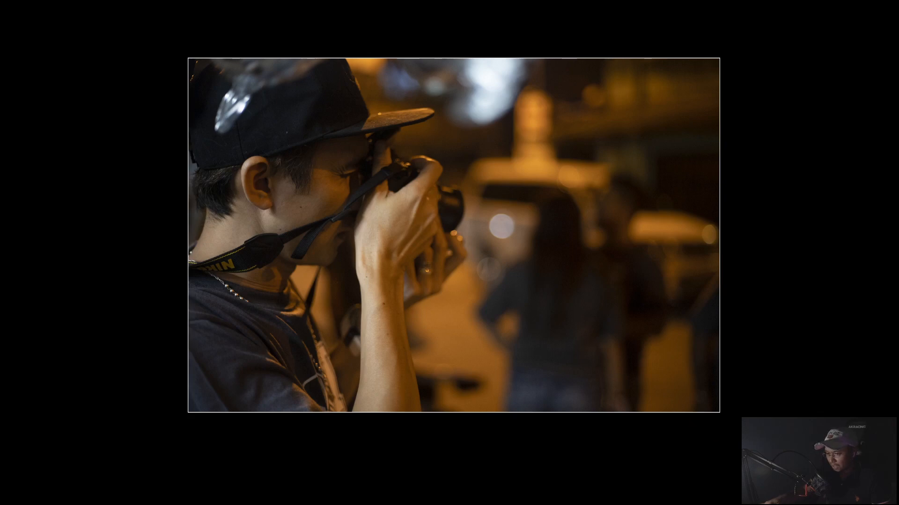
pyautogui.press('\\')
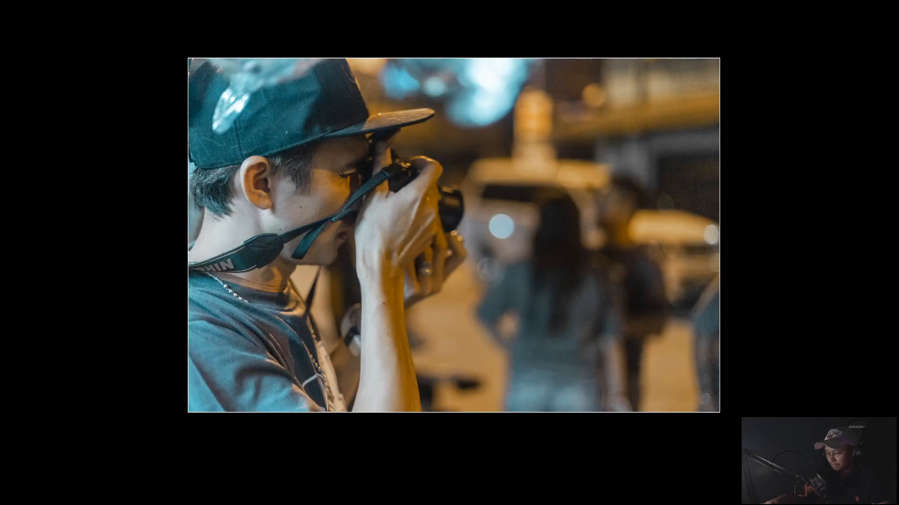
pyautogui.press('\\')
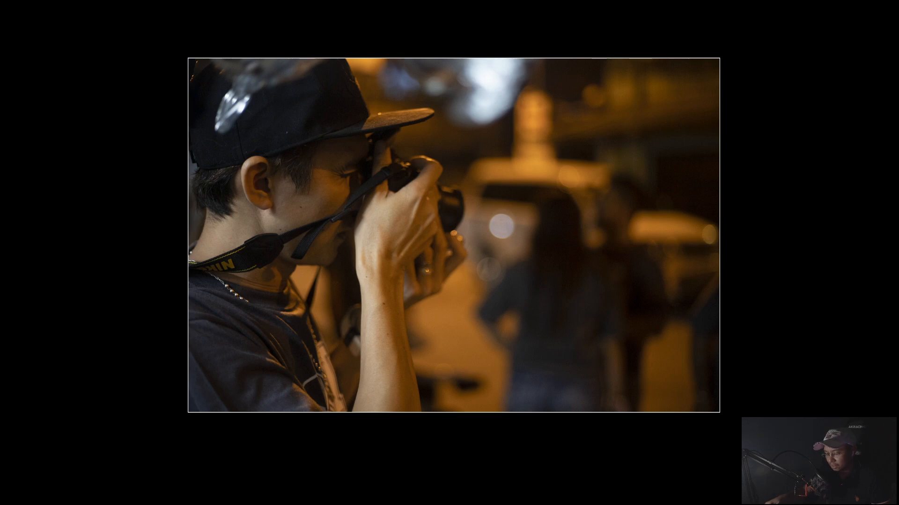
pyautogui.press('\\')
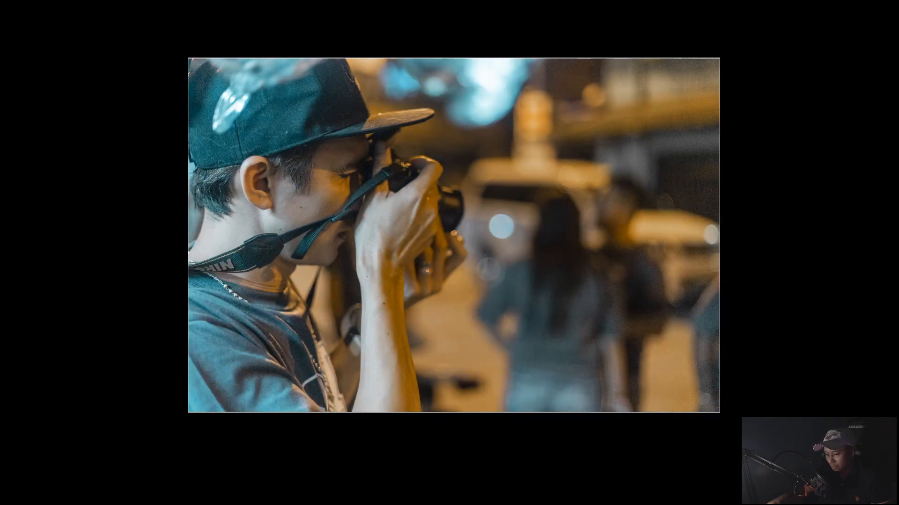
pyautogui.press('l')
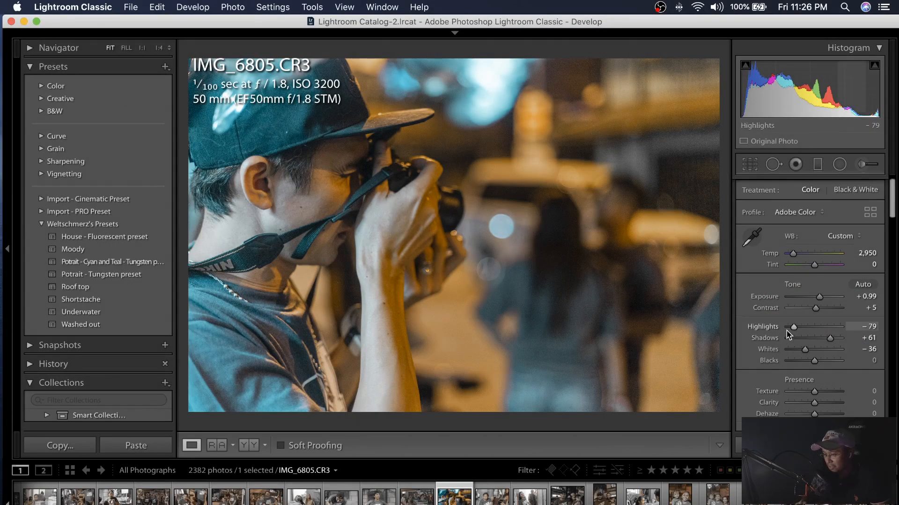
# - Lower the exposure to +0.50 and set the HSL saturation to −22 for blue and −13 for orange
pyautogui.scroll(-2, 787, 333)
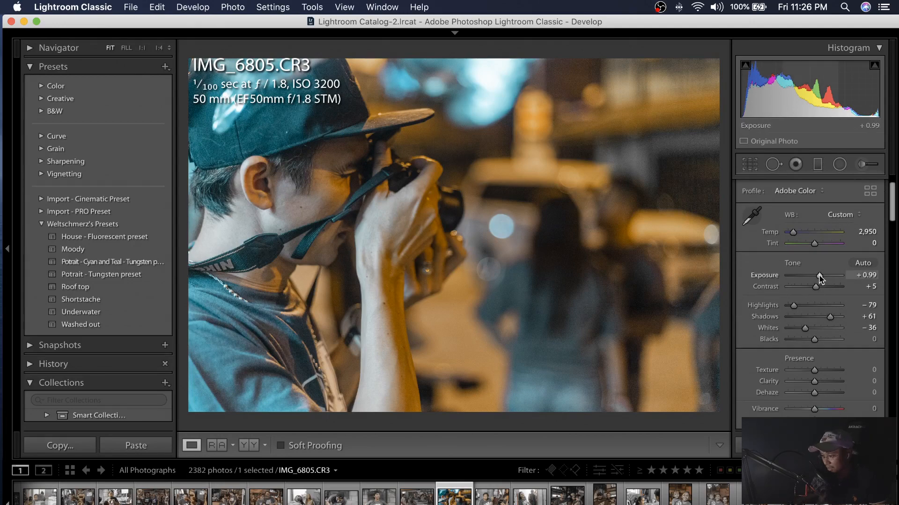
pyautogui.moveTo(817, 279); pyautogui.dragTo(803, 284)
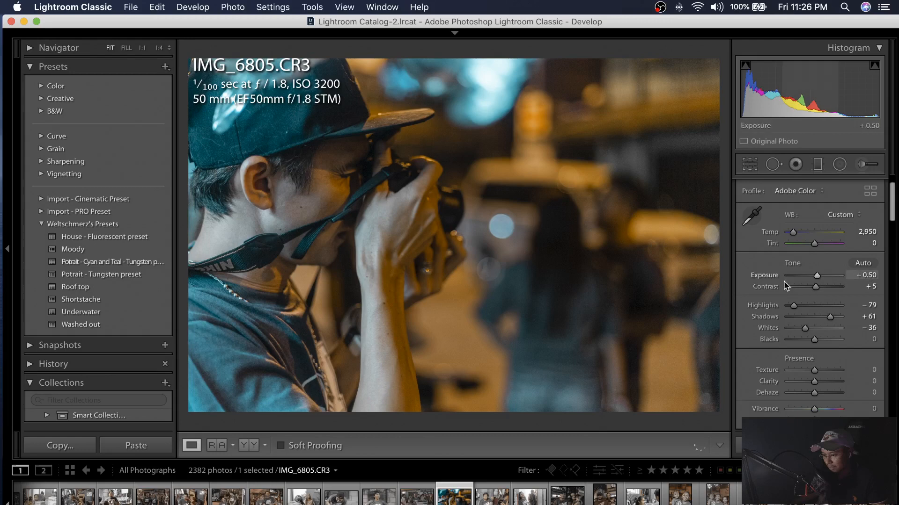
pyautogui.scroll(-10, 773, 313)
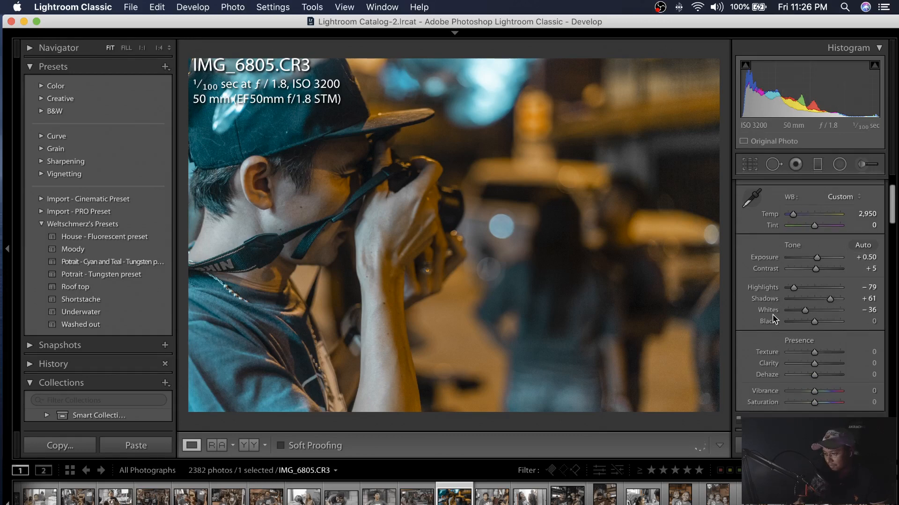
pyautogui.scroll(-5, 772, 315)
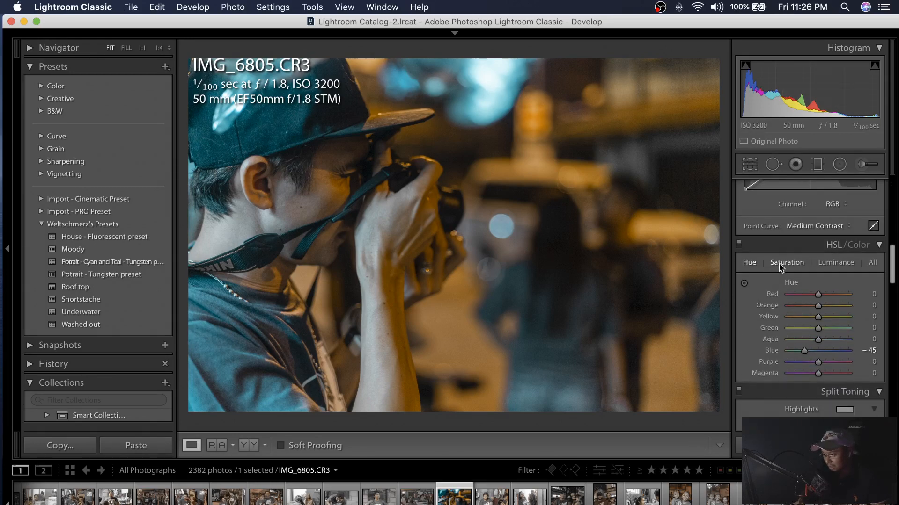
pyautogui.click(778, 263)
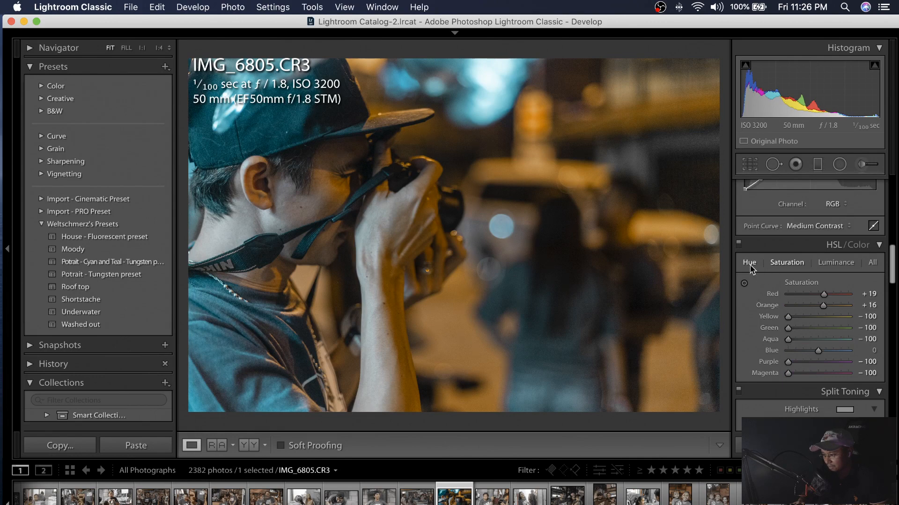
pyautogui.moveTo(815, 351); pyautogui.dragTo(811, 352)
pyautogui.moveTo(823, 306); pyautogui.dragTo(818, 307)
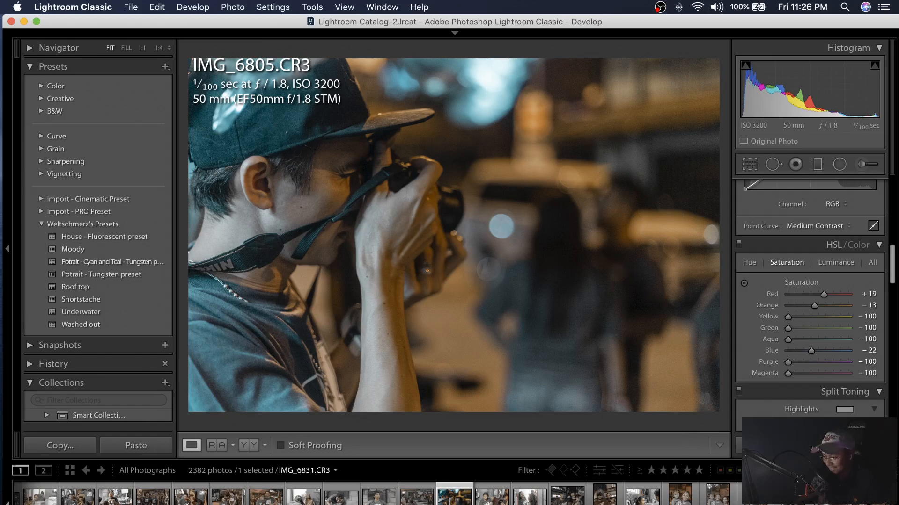
pyautogui.press('super+Tab')
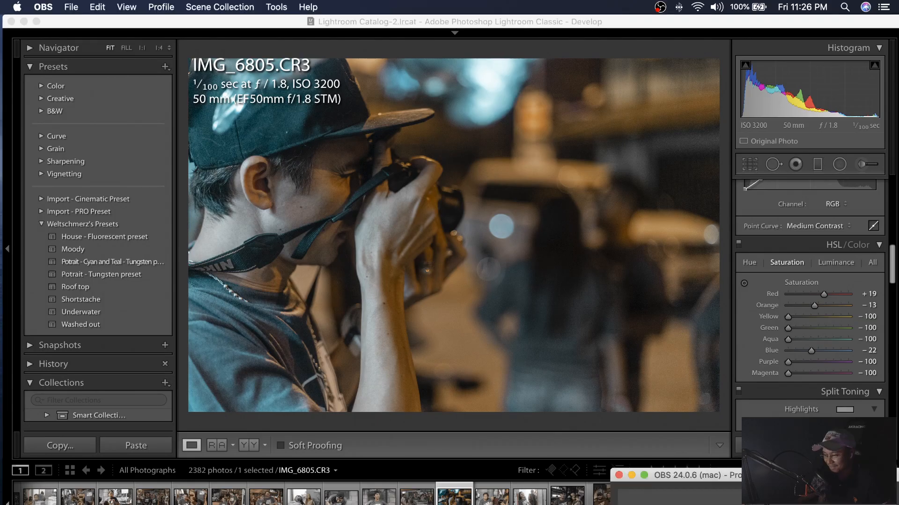